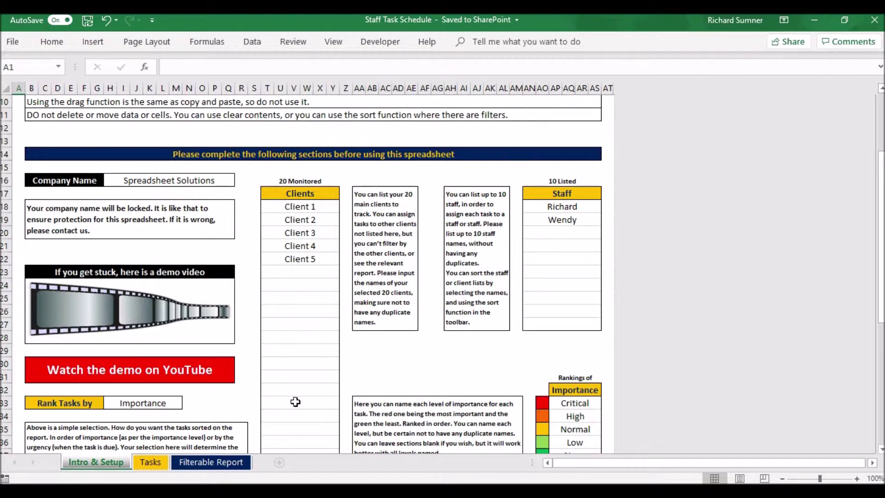
Set the Rank Tasks by option on the setup sheet to Importance.
{"action": "scroll", "coordinate": [295, 402], "scroll_direction": "down", "scroll_amount": 2}
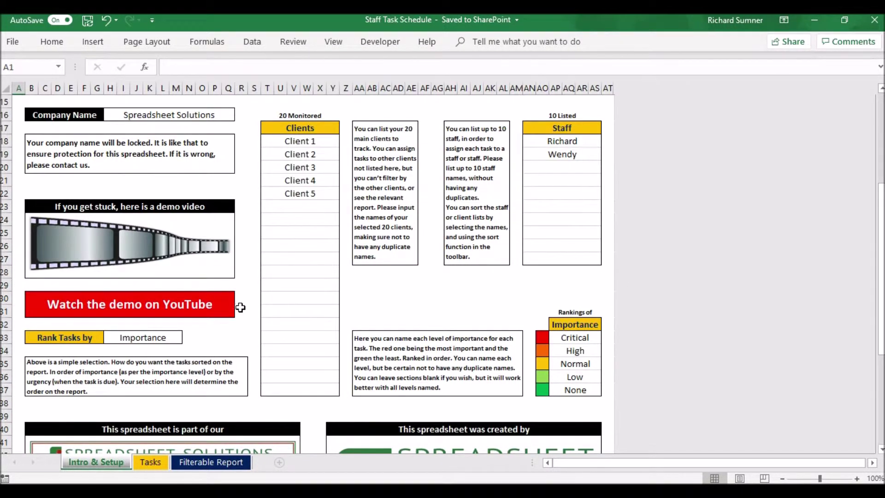
{"action": "left_click", "coordinate": [165, 336]}
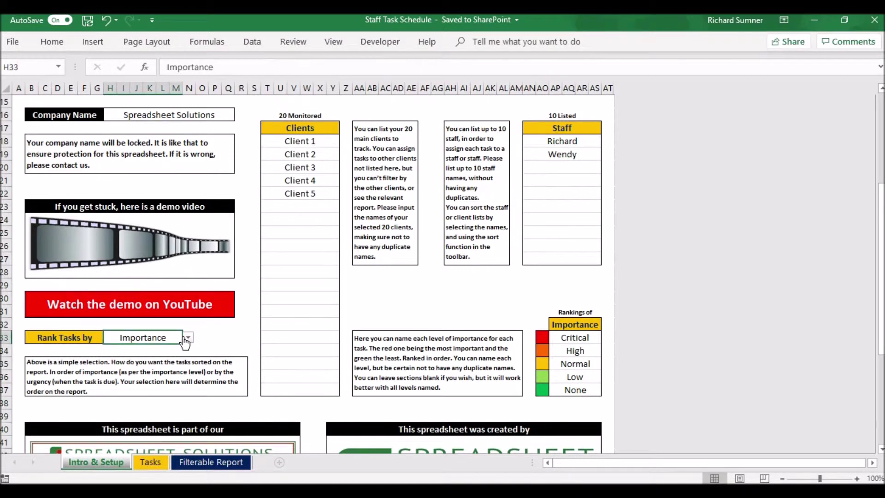
{"action": "left_click", "coordinate": [188, 341]}
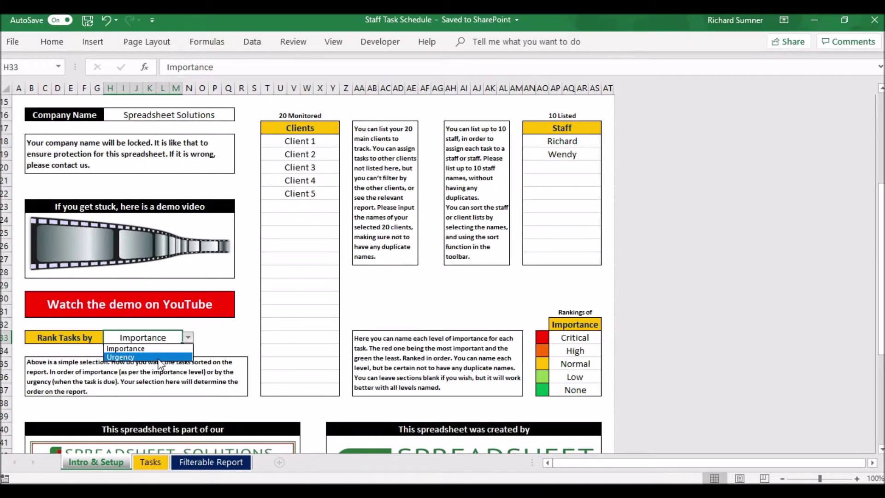
{"action": "key", "text": "Up"}
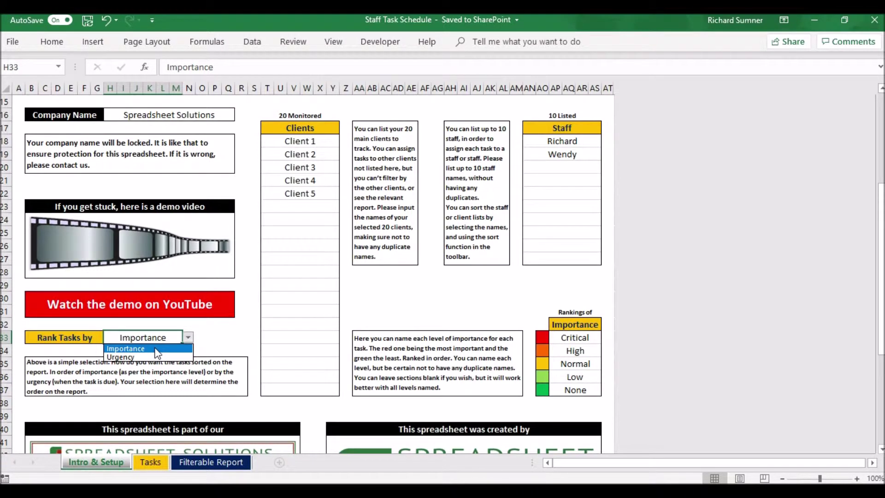
{"action": "left_click", "coordinate": [155, 349]}
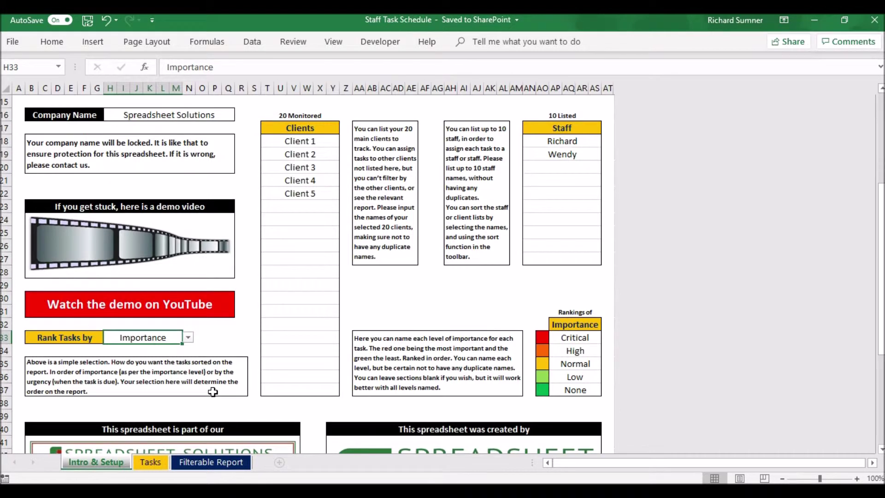
{"action": "scroll", "coordinate": [213, 391], "scroll_direction": "up", "scroll_amount": 5}
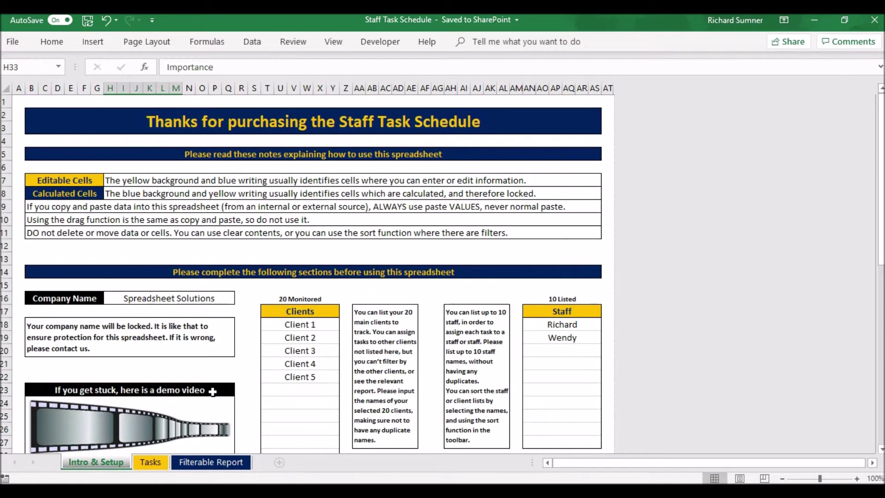
Open the Tasks sheet and show the available clients for the first empty row, cell B16.
{"action": "left_click", "coordinate": [153, 461]}
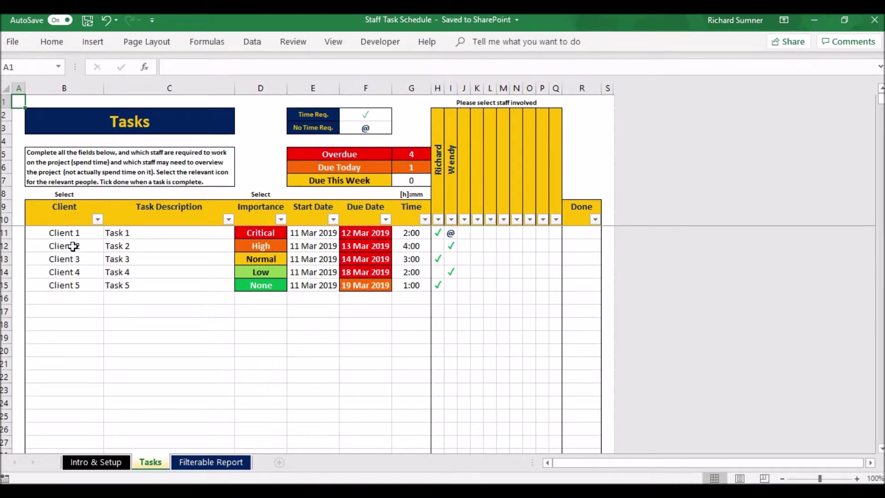
{"action": "left_click", "coordinate": [71, 300]}
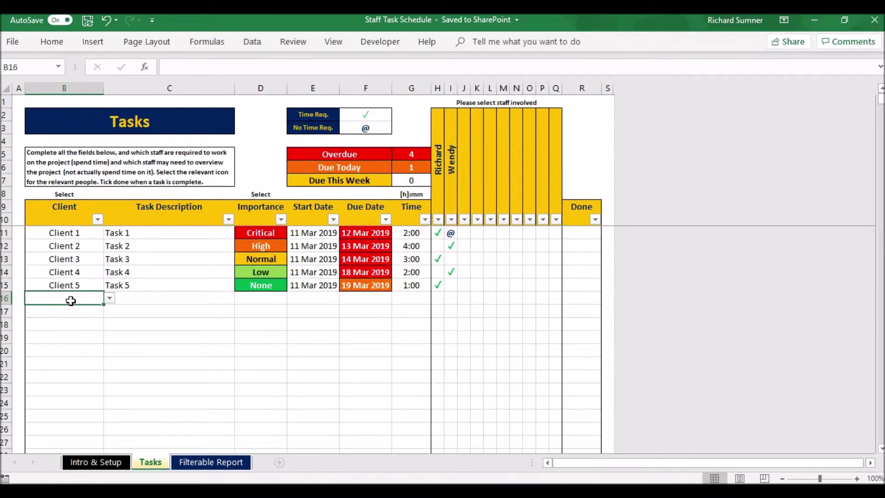
{"action": "left_click_drag", "start_coordinate": [102, 301], "coordinate": [107, 301]}
{"action": "left_click", "coordinate": [110, 300]}
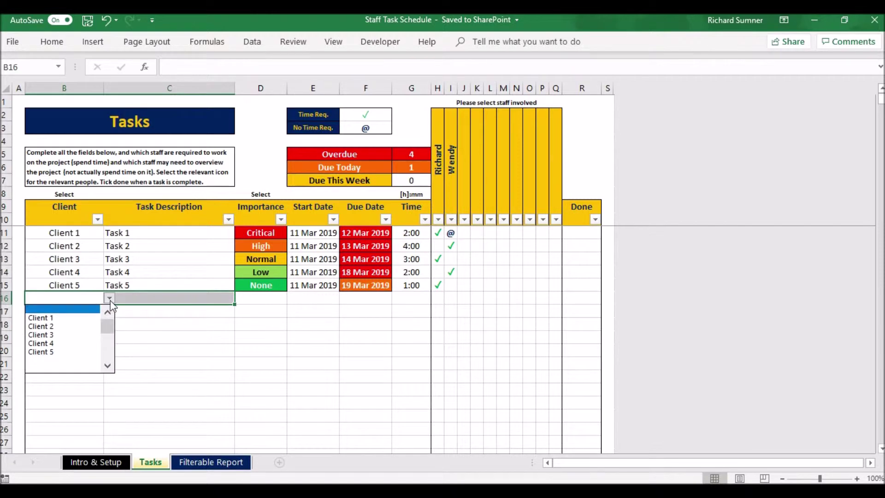
{"action": "left_click", "coordinate": [110, 301]}
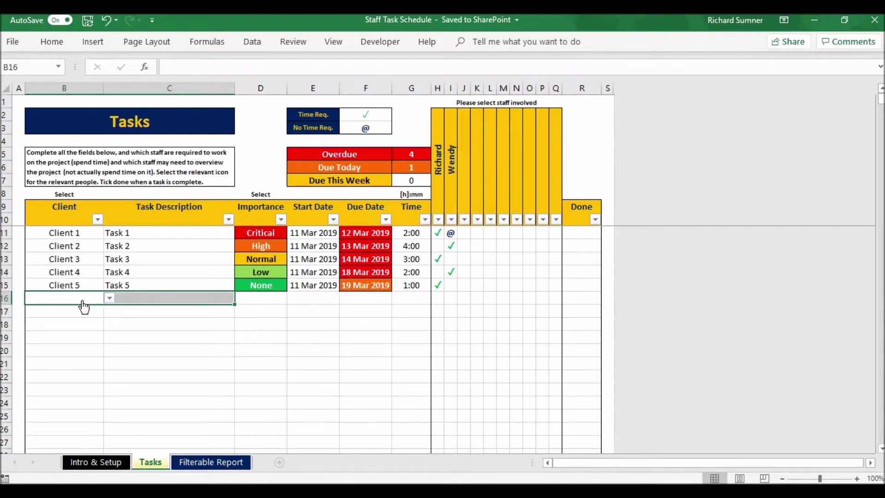
{"action": "key", "text": "alt+Down"}
{"action": "key", "text": "Escape"}
{"action": "left_click", "coordinate": [75, 322]}
Enter New Client as the client in cell B16 and accept the unmonitored name.
{"action": "left_click", "coordinate": [78, 300]}
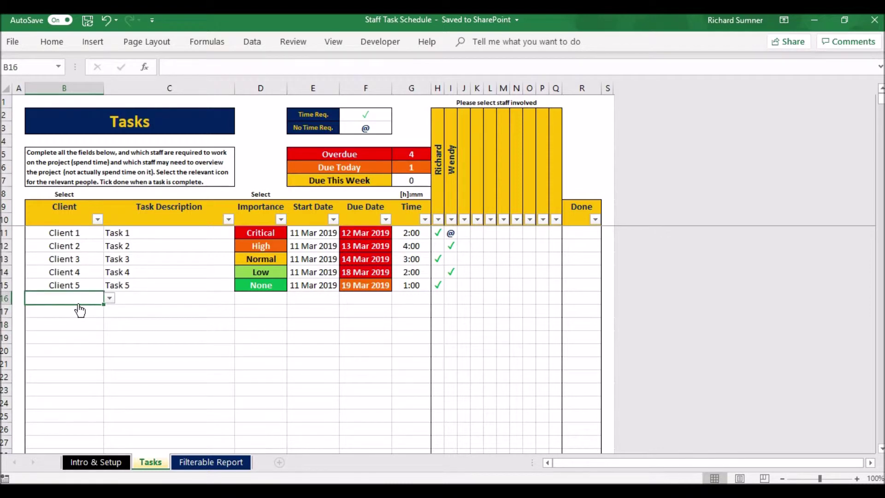
{"action": "type", "text": "New Clin"}
{"action": "key", "text": "BackSpace"}
{"action": "type", "text": "ent"}
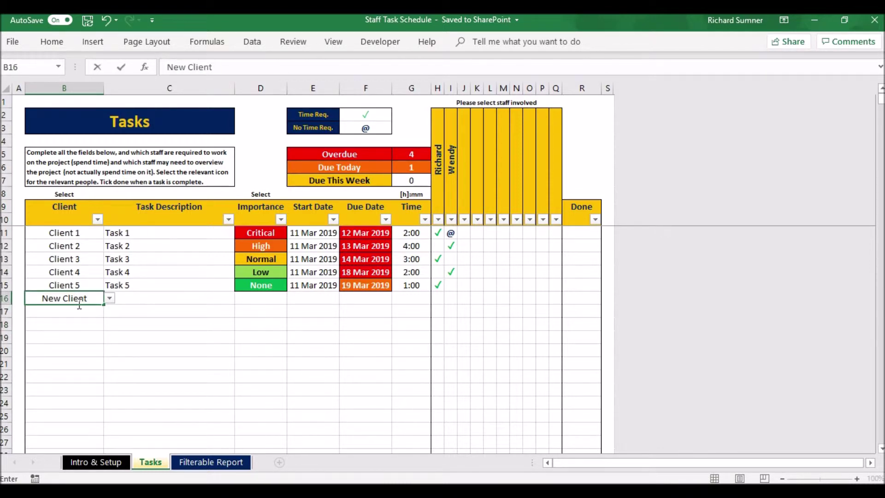
{"action": "key", "text": "Return"}
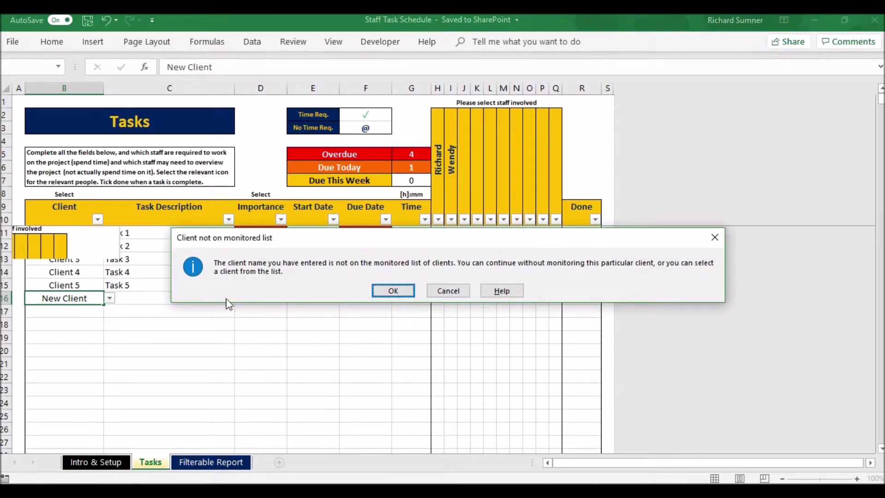
{"action": "left_click", "coordinate": [382, 291]}
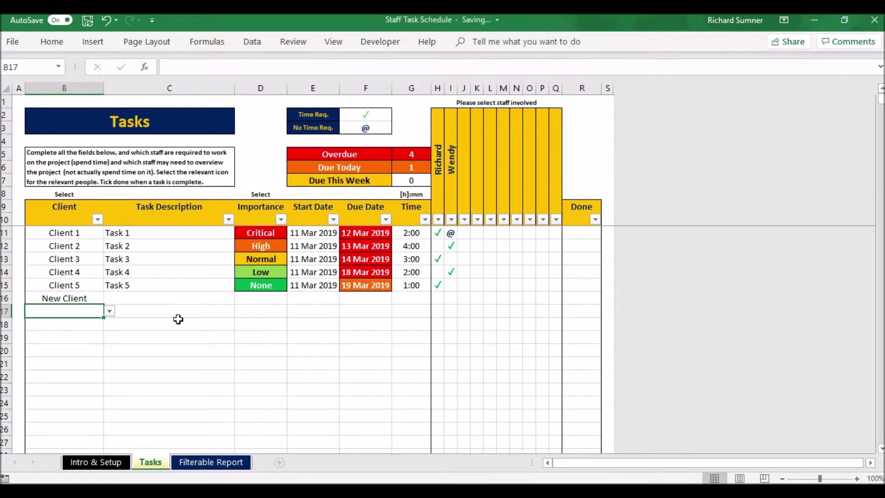
Clear the New Client entry from cell B16.
{"action": "left_click", "coordinate": [85, 303]}
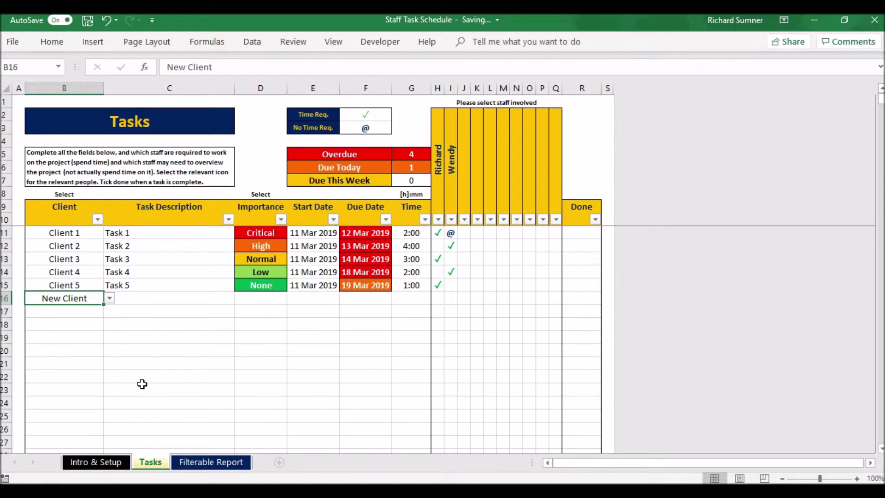
{"action": "key", "text": "BackSpace"}
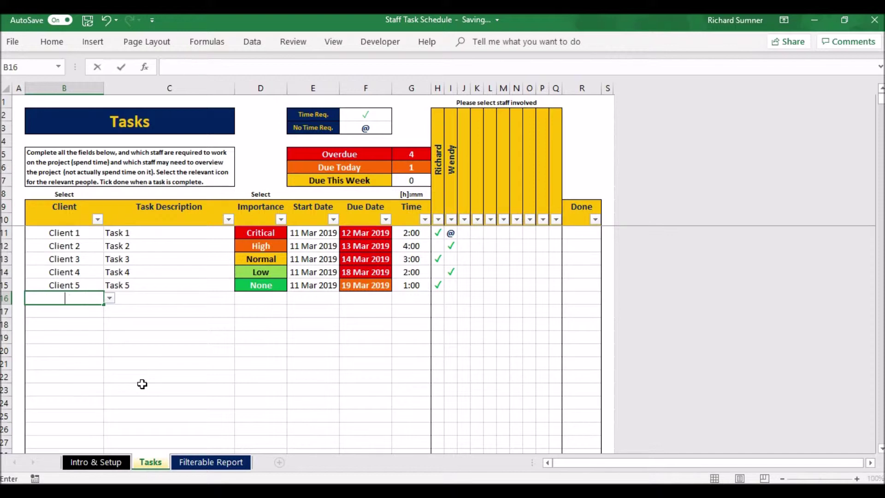
{"action": "key", "text": "Return"}
{"action": "key", "text": "Up"}
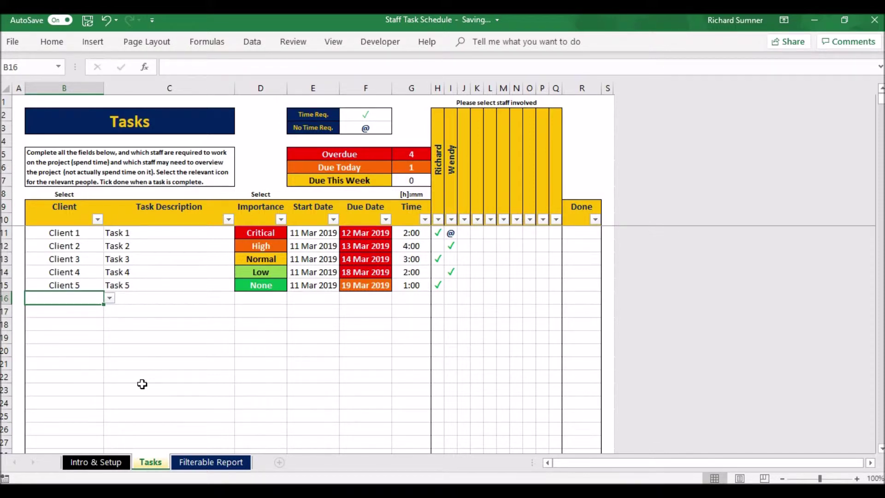
Try the High importance level in cell D16 and clear it again.
{"action": "left_click", "coordinate": [148, 296]}
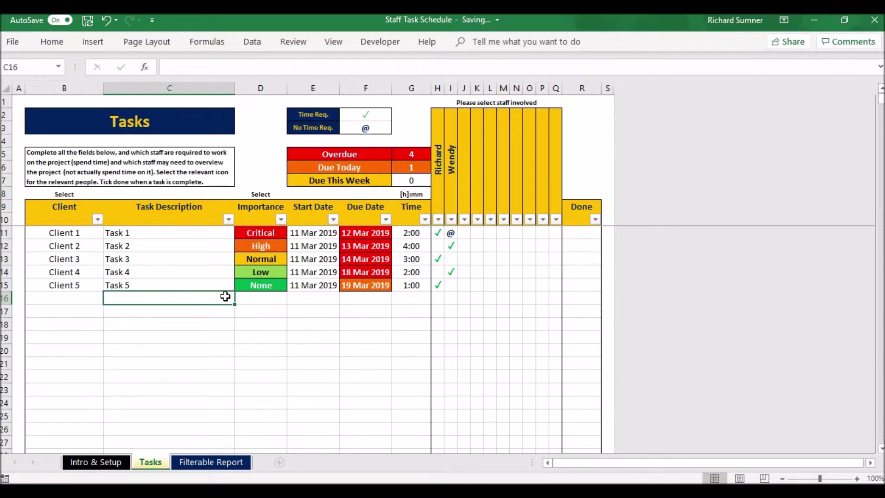
{"action": "left_click", "coordinate": [249, 298]}
{"action": "left_click", "coordinate": [292, 299]}
{"action": "left_click", "coordinate": [261, 324]}
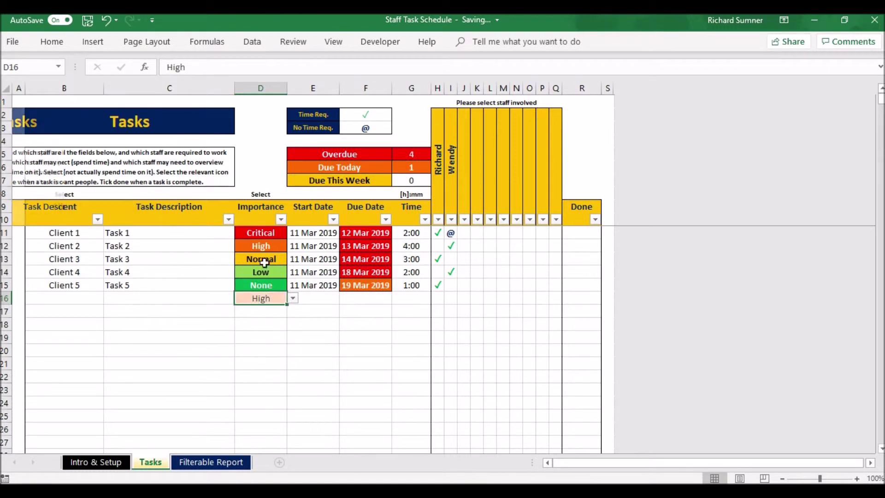
{"action": "key", "text": "Delete"}
Go through the row 16 date cells and show the staff involvement options for Task 5 in cell I15.
{"action": "key", "text": "Right"}
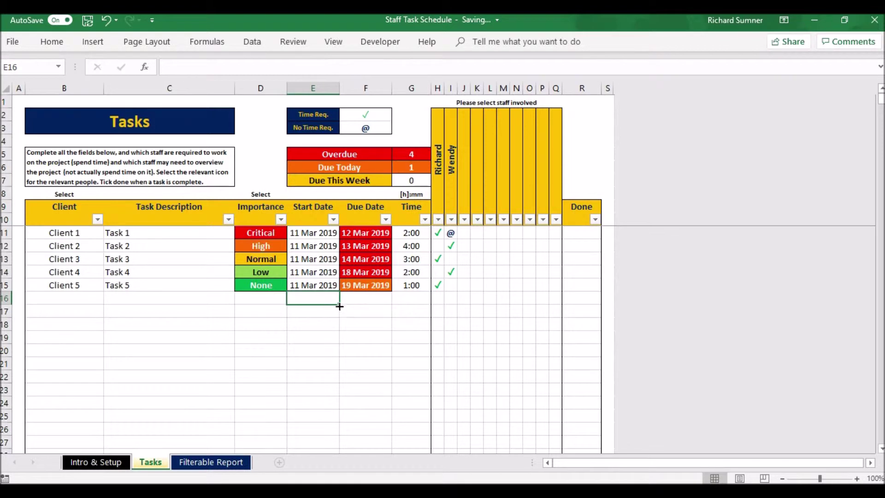
{"action": "left_click", "coordinate": [355, 299]}
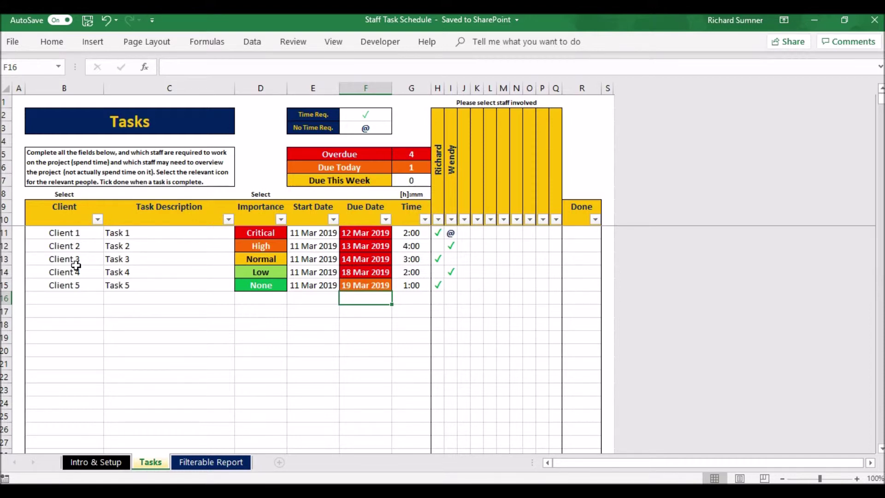
{"action": "left_click", "coordinate": [450, 285]}
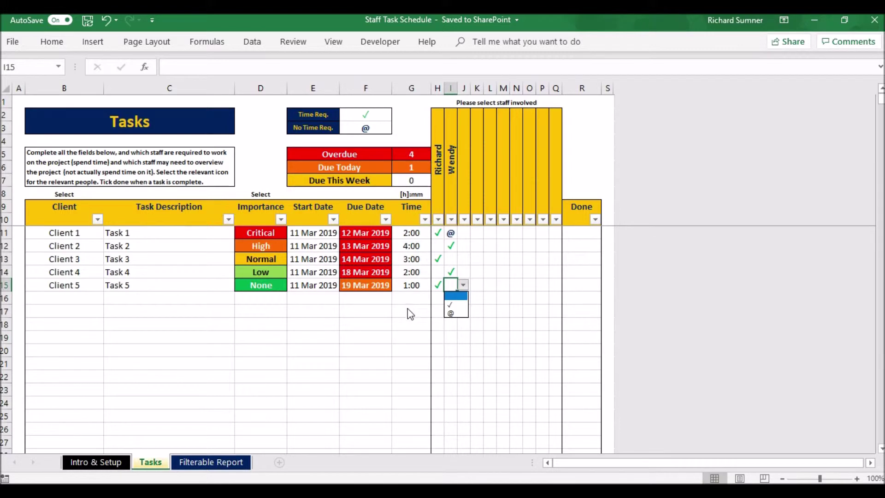
{"action": "key", "text": "Escape"}
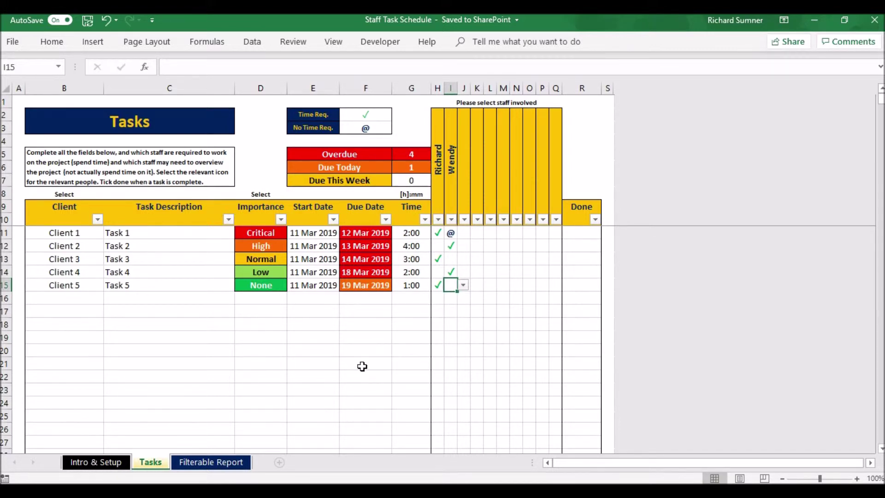
Try marking Task 1 as done with a tick in cell R11 and remove the tick.
{"action": "left_click", "coordinate": [580, 232]}
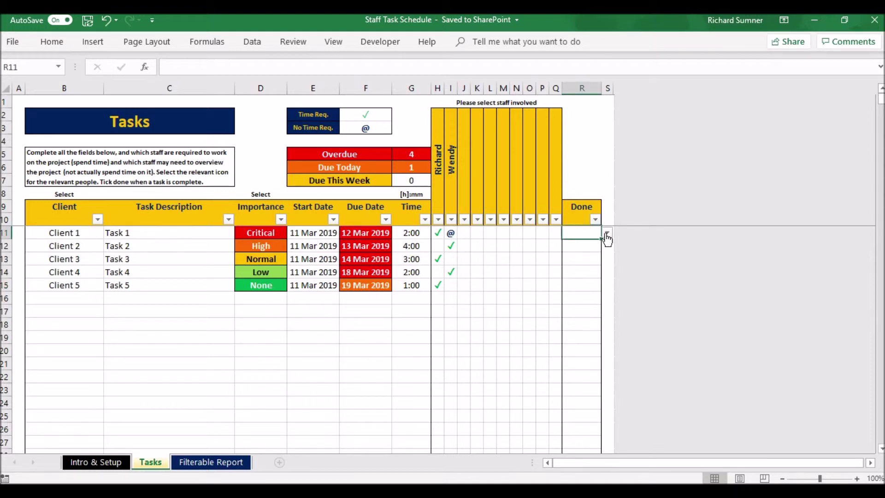
{"action": "left_click", "coordinate": [606, 235]}
{"action": "left_click", "coordinate": [593, 250]}
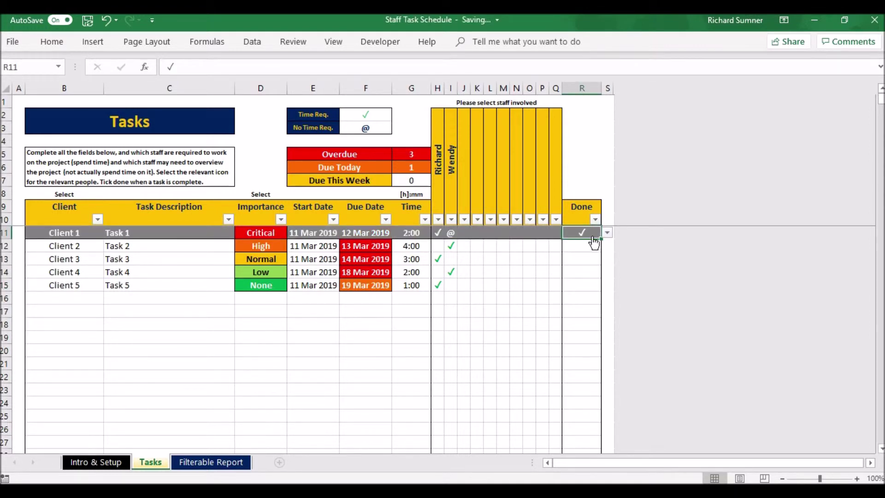
{"action": "key", "text": "BackSpace"}
{"action": "key", "text": "Return"}
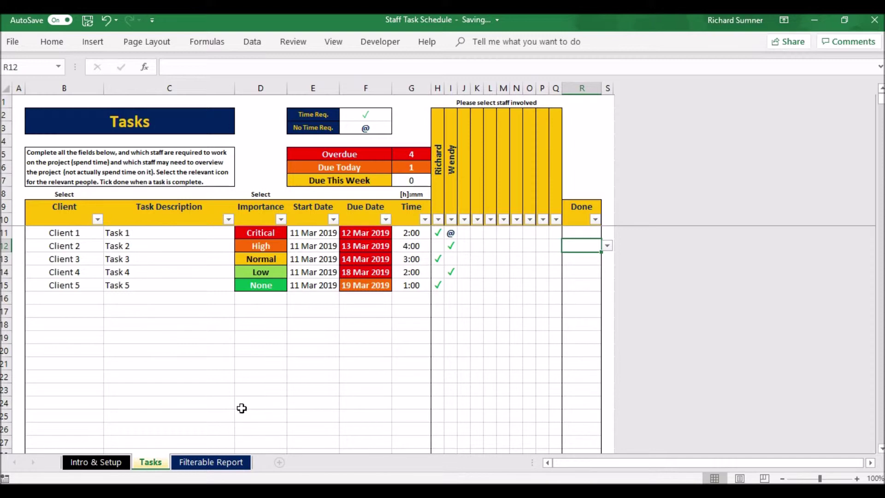
Examine the Filterable Report sheet, including its filters, category counts, weekly urgent matters, chart and list of all filtered tasks.
{"action": "left_click", "coordinate": [223, 467]}
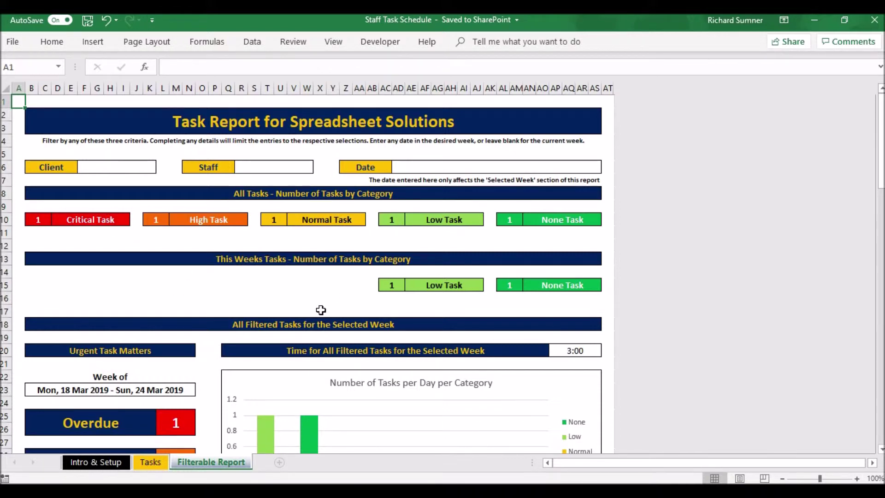
{"action": "scroll", "coordinate": [321, 310], "scroll_direction": "down", "scroll_amount": 2}
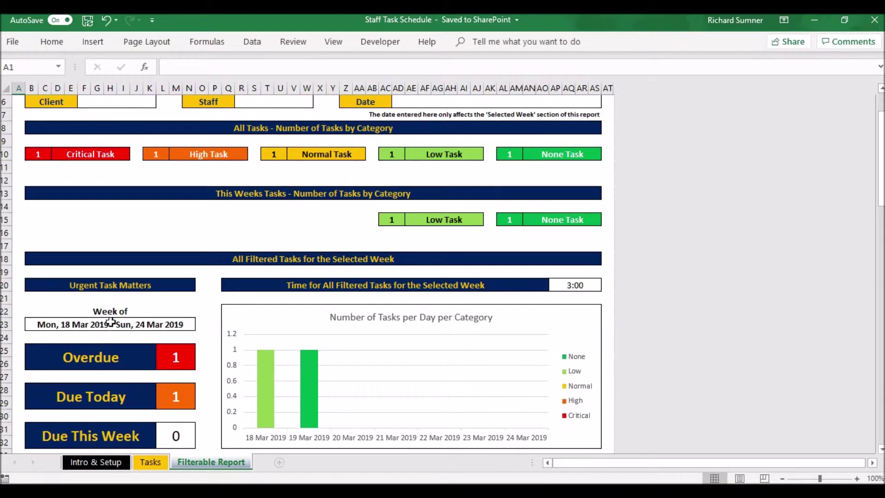
{"action": "scroll", "coordinate": [132, 325], "scroll_direction": "down", "scroll_amount": 1}
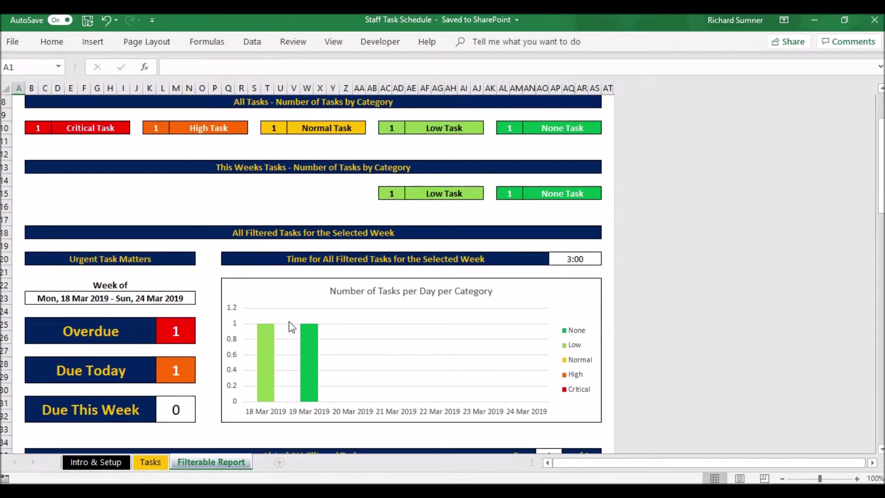
{"action": "scroll", "coordinate": [205, 354], "scroll_direction": "down", "scroll_amount": 6}
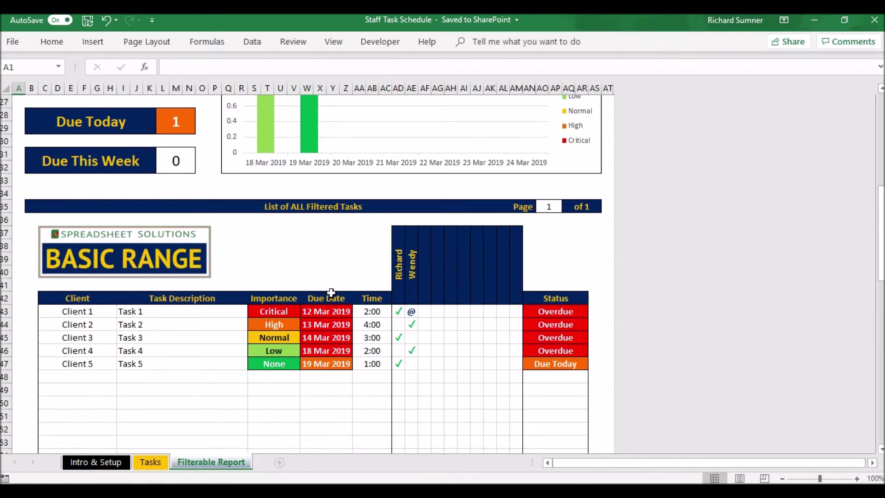
{"action": "scroll", "coordinate": [332, 321], "scroll_direction": "up", "scroll_amount": 3}
{"action": "scroll", "coordinate": [332, 321], "scroll_direction": "down", "scroll_amount": 3}
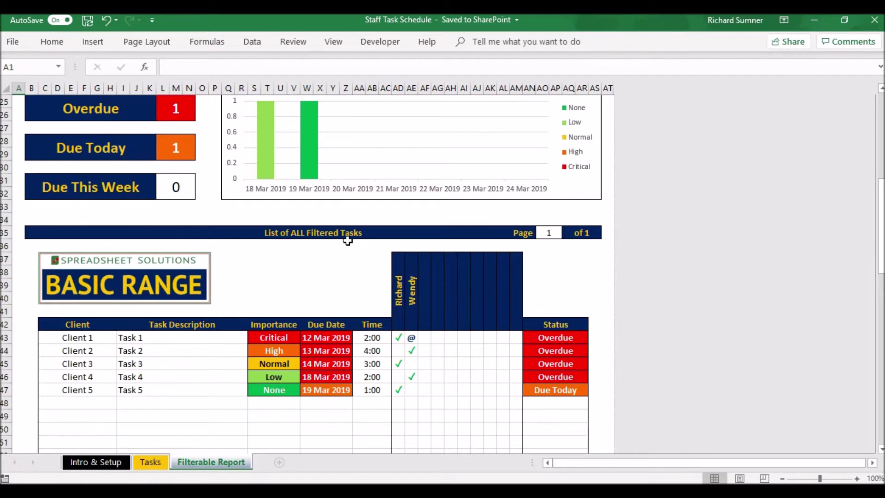
{"action": "scroll", "coordinate": [343, 239], "scroll_direction": "up", "scroll_amount": 5}
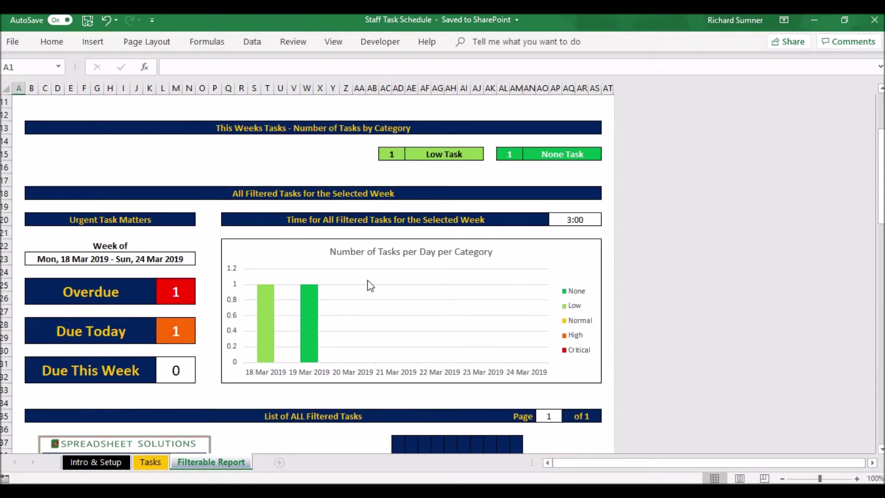
{"action": "scroll", "coordinate": [367, 280], "scroll_direction": "up", "scroll_amount": 2}
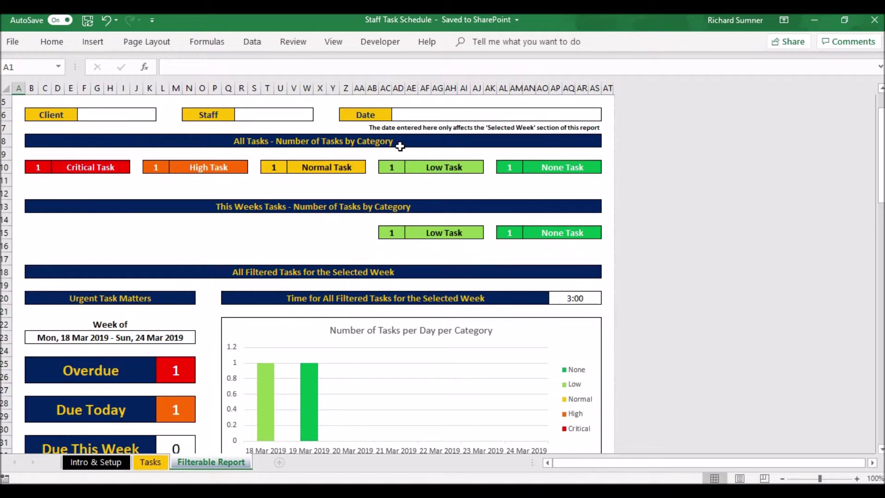
{"action": "scroll", "coordinate": [399, 146], "scroll_direction": "down", "scroll_amount": 9}
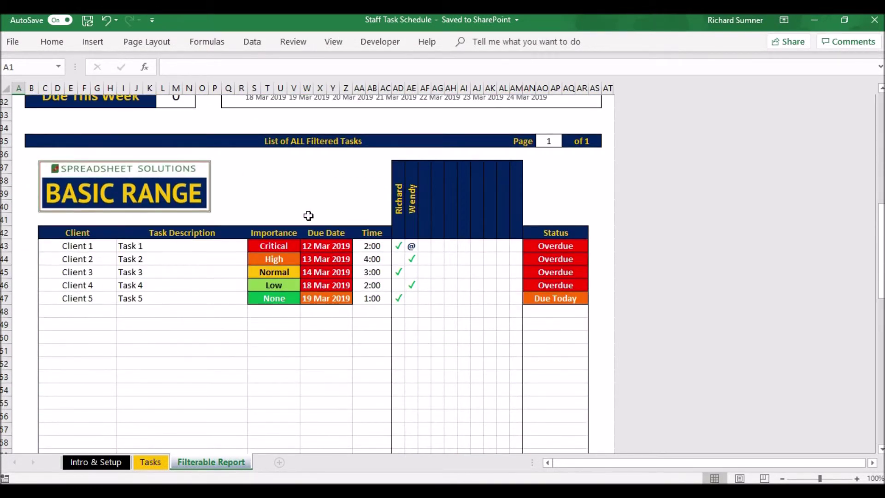
{"action": "scroll", "coordinate": [308, 216], "scroll_direction": "up", "scroll_amount": 10}
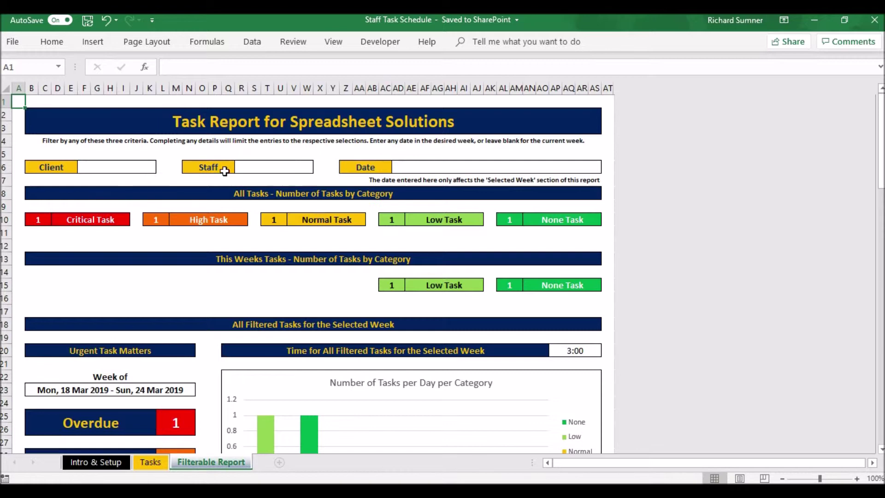
Set the report's date filter to 15 March and review the selected week's counts, chart and task list.
{"action": "left_click", "coordinate": [432, 167]}
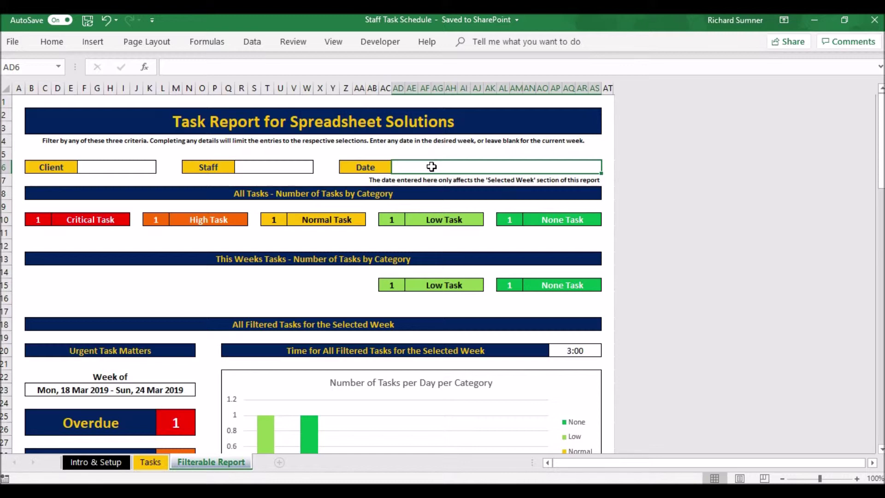
{"action": "type", "text": "15"}
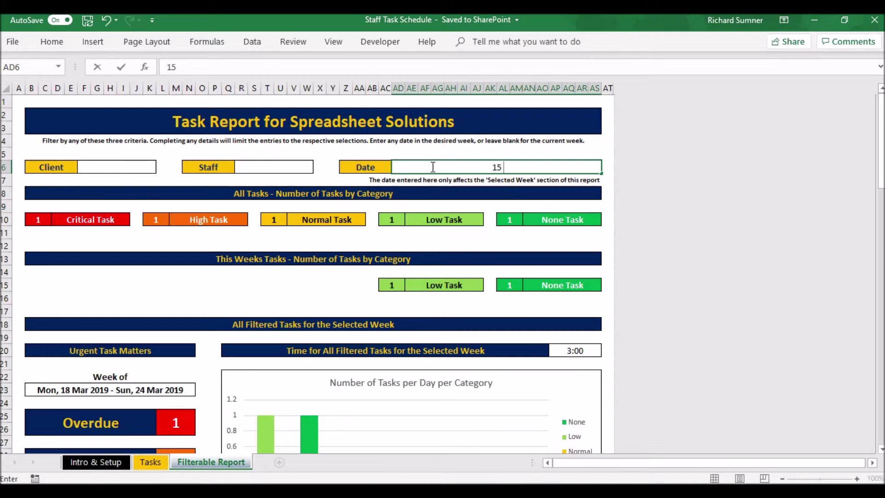
{"action": "type", "text": " mar"}
{"action": "key", "text": "Return"}
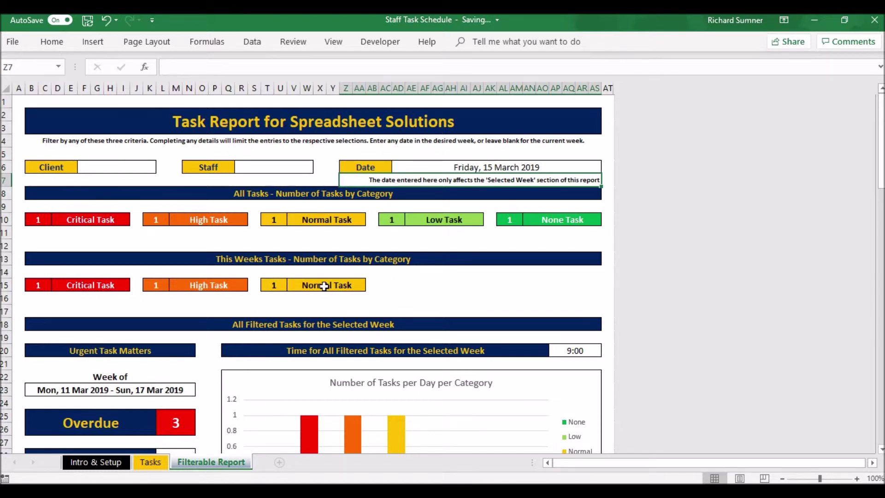
{"action": "scroll", "coordinate": [324, 286], "scroll_direction": "down", "scroll_amount": 2}
{"action": "scroll", "coordinate": [276, 405], "scroll_direction": "down", "scroll_amount": 3}
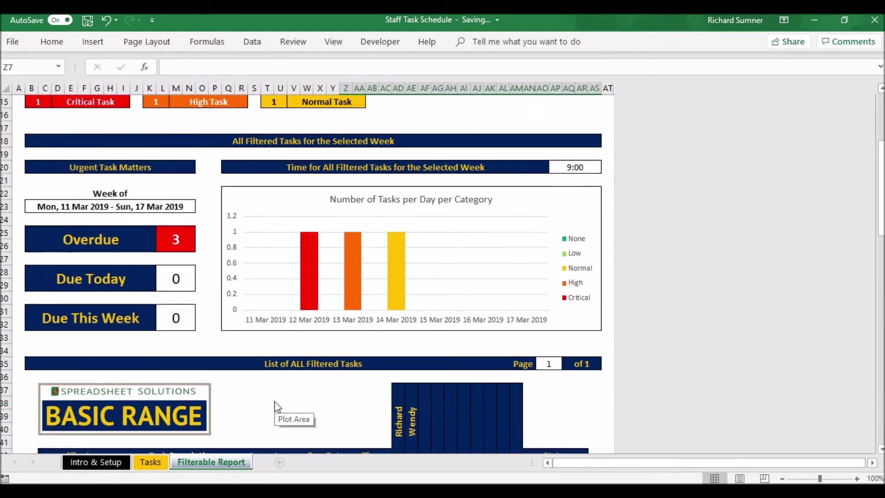
{"action": "scroll", "coordinate": [277, 405], "scroll_direction": "down", "scroll_amount": 2}
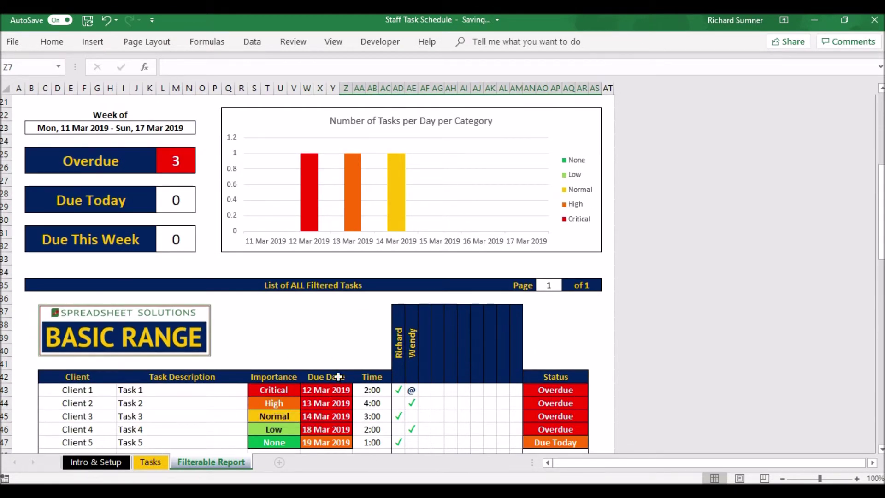
{"action": "scroll", "coordinate": [336, 355], "scroll_direction": "up", "scroll_amount": 7}
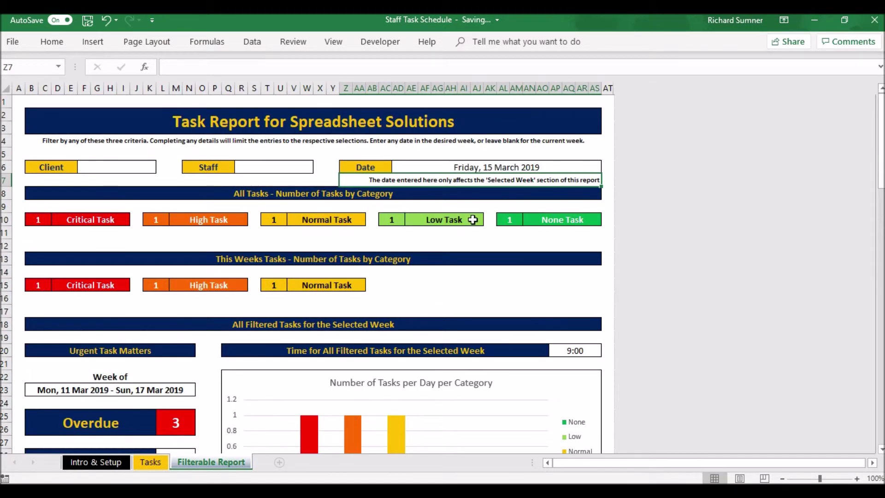
Clear the report's date filter so it uses the current week.
{"action": "left_click", "coordinate": [477, 171]}
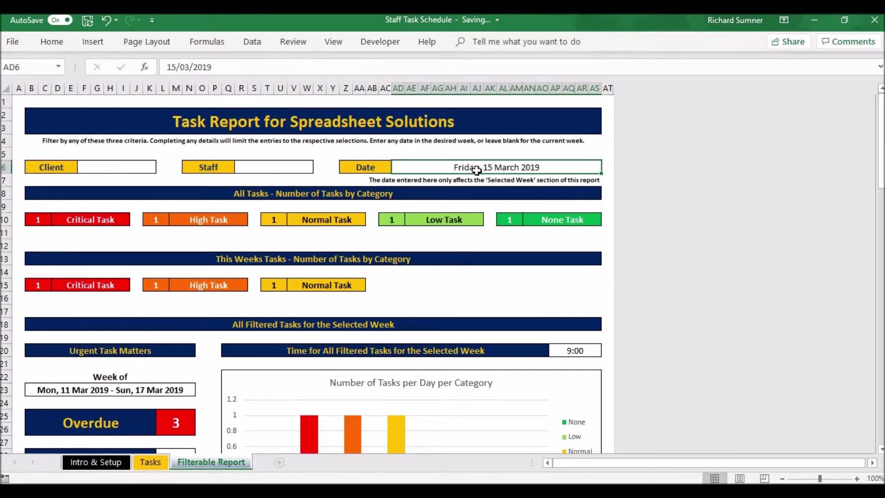
{"action": "key", "text": "BackSpace"}
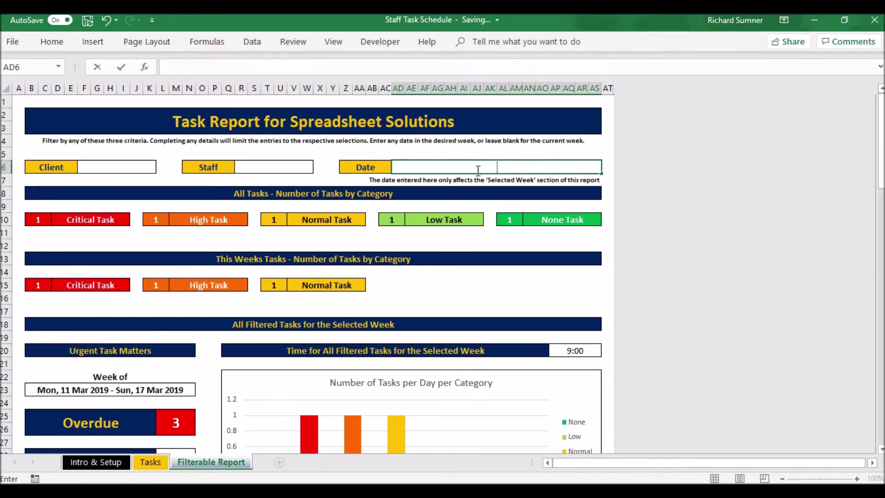
{"action": "key", "text": "Return"}
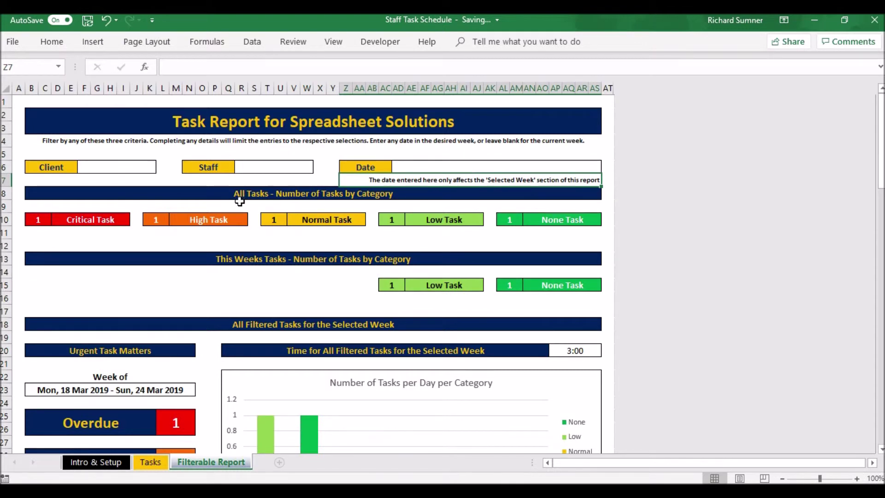
Filter the report by Client 1 and review its category counts, weekly section and task list.
{"action": "left_click", "coordinate": [117, 176]}
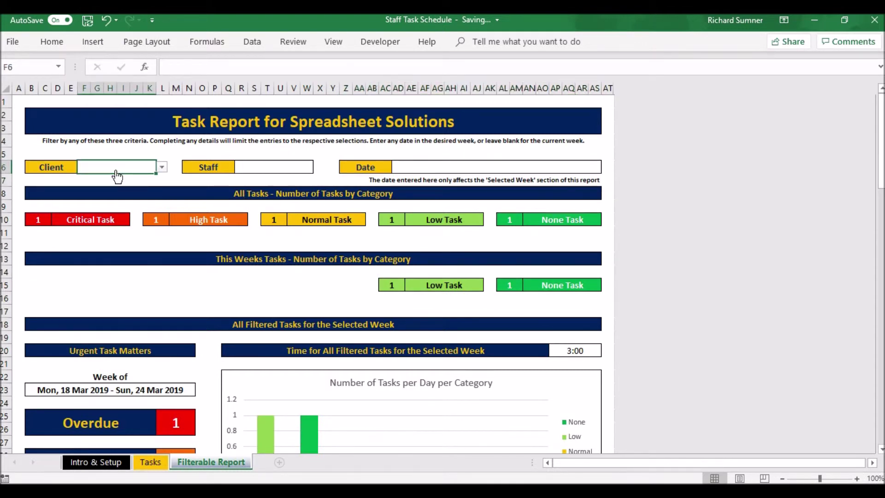
{"action": "left_click", "coordinate": [260, 171]}
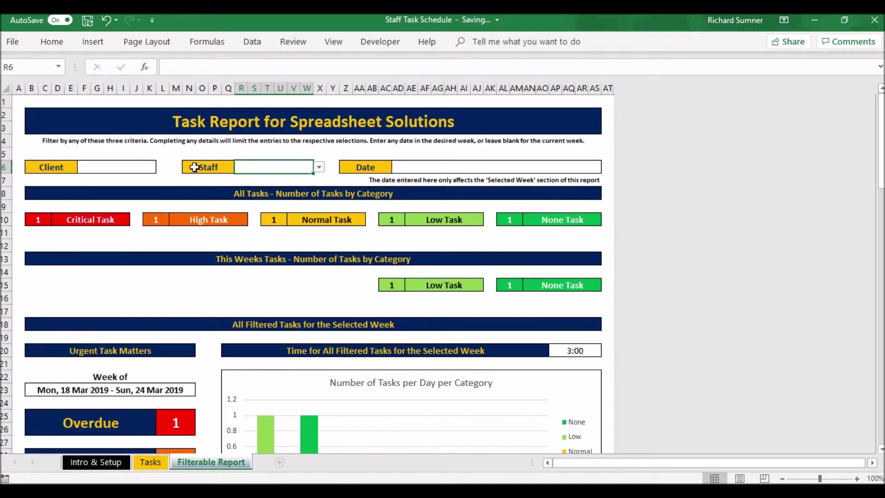
{"action": "left_click", "coordinate": [136, 168]}
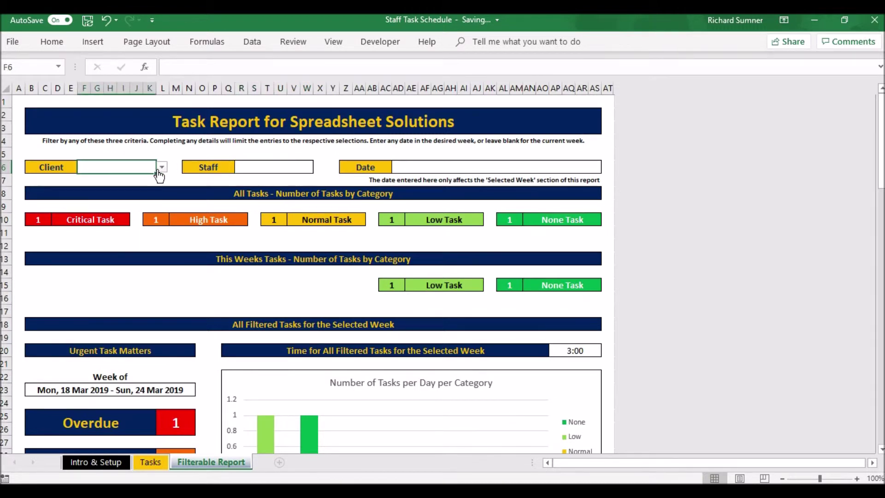
{"action": "left_click", "coordinate": [162, 167]}
{"action": "left_click", "coordinate": [94, 187]}
{"action": "scroll", "coordinate": [166, 265], "scroll_direction": "down", "scroll_amount": 1}
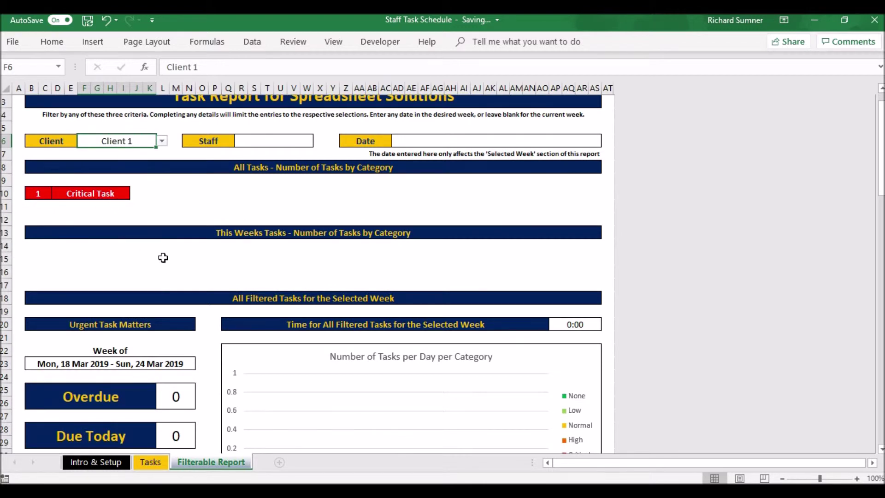
{"action": "scroll", "coordinate": [163, 257], "scroll_direction": "down", "scroll_amount": 1}
{"action": "scroll", "coordinate": [163, 257], "scroll_direction": "down", "scroll_amount": 6}
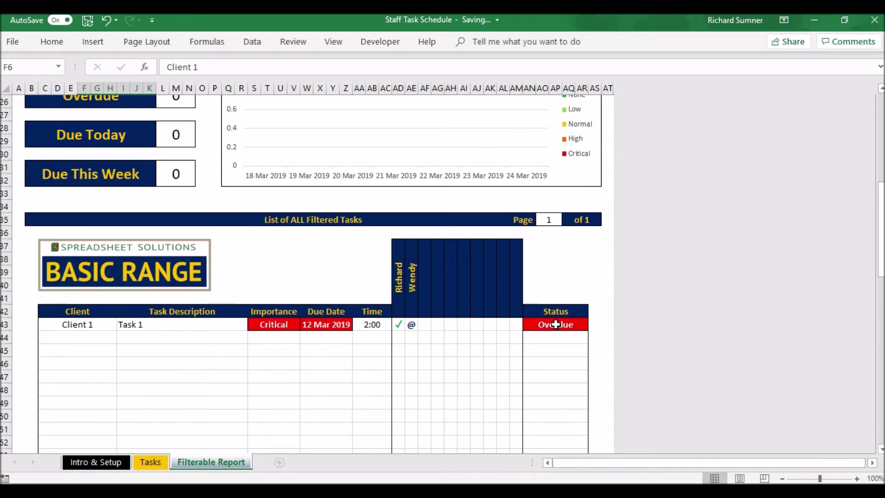
{"action": "scroll", "coordinate": [556, 324], "scroll_direction": "down", "scroll_amount": 2}
{"action": "scroll", "coordinate": [559, 331], "scroll_direction": "up", "scroll_amount": 10}
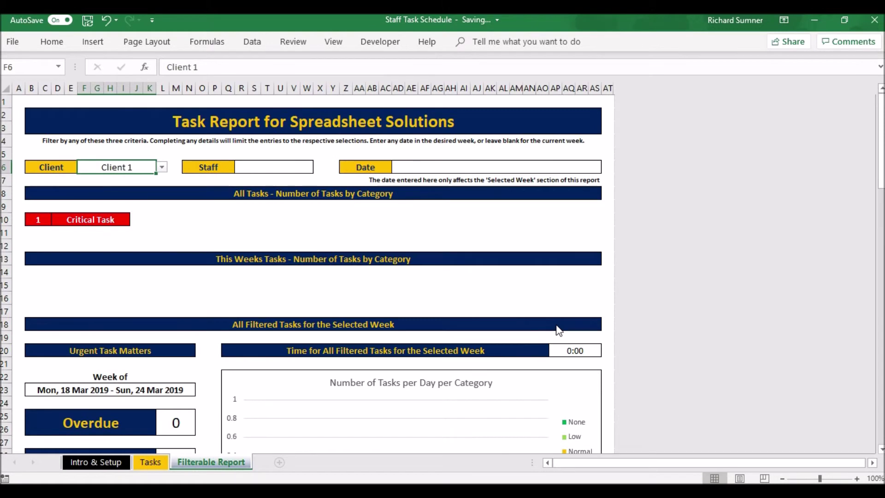
Try Client 2 in the report's client filter and clear the filter again.
{"action": "left_click", "coordinate": [163, 168]}
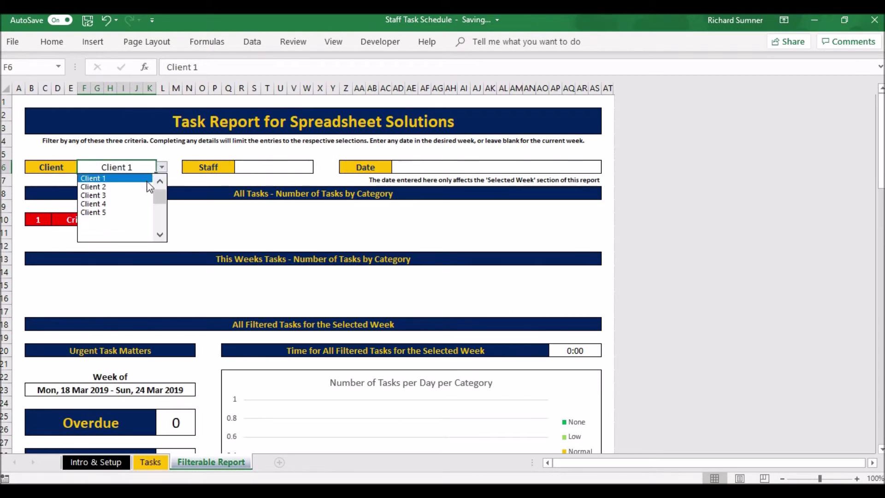
{"action": "left_click", "coordinate": [142, 185]}
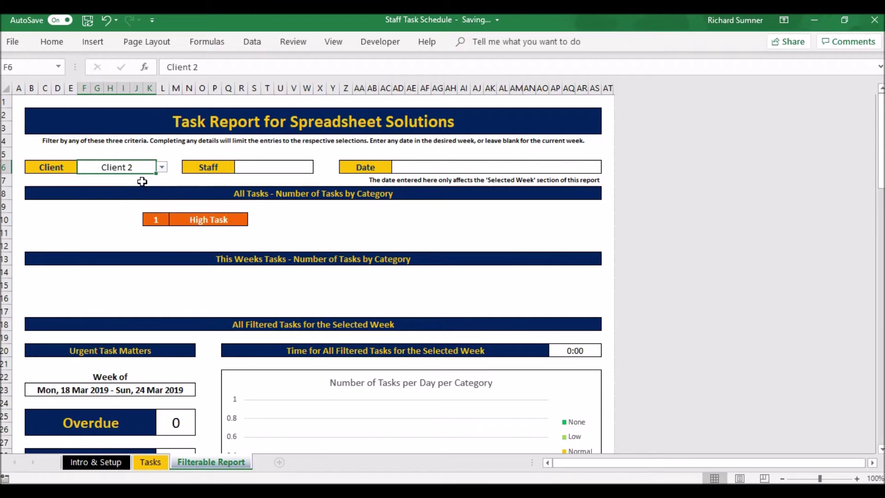
{"action": "key", "text": "BackSpace"}
{"action": "key", "text": "Return"}
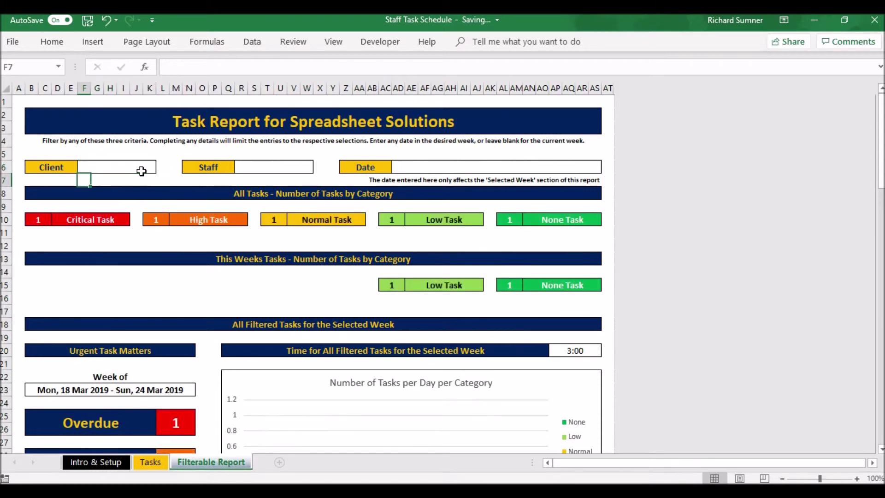
Filter the report by the first staff member and review that person's task counts, chart and task list.
{"action": "left_click", "coordinate": [271, 168]}
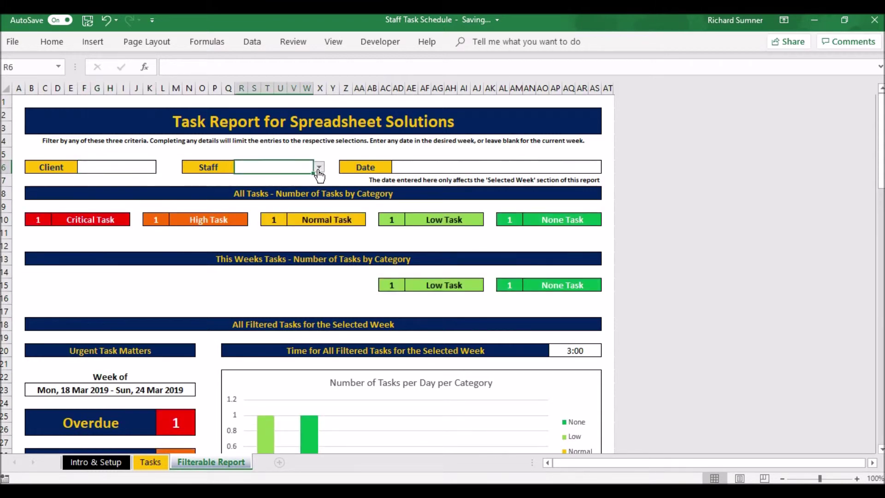
{"action": "left_click", "coordinate": [319, 166]}
{"action": "left_click", "coordinate": [286, 187]}
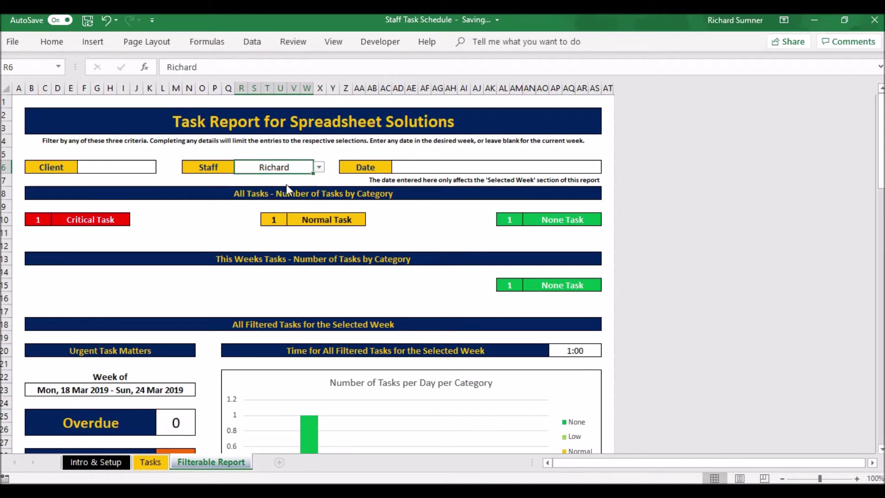
{"action": "scroll", "coordinate": [287, 185], "scroll_direction": "down", "scroll_amount": 2}
{"action": "scroll", "coordinate": [286, 185], "scroll_direction": "down", "scroll_amount": 2}
{"action": "scroll", "coordinate": [289, 189], "scroll_direction": "down", "scroll_amount": 4}
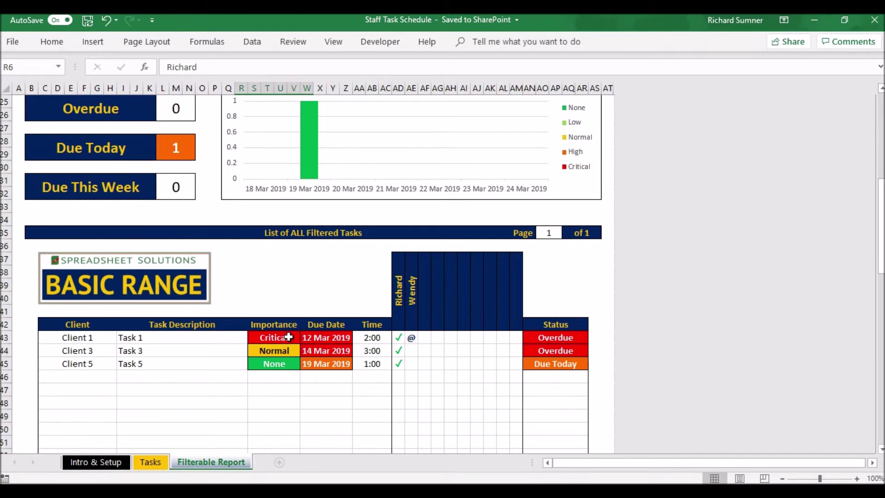
{"action": "scroll", "coordinate": [549, 339], "scroll_direction": "up", "scroll_amount": 6}
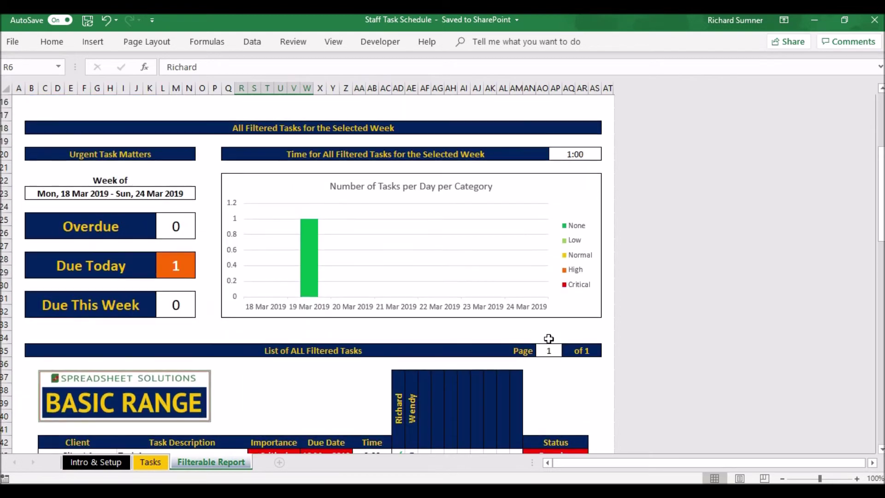
{"action": "scroll", "coordinate": [414, 221], "scroll_direction": "up", "scroll_amount": 2}
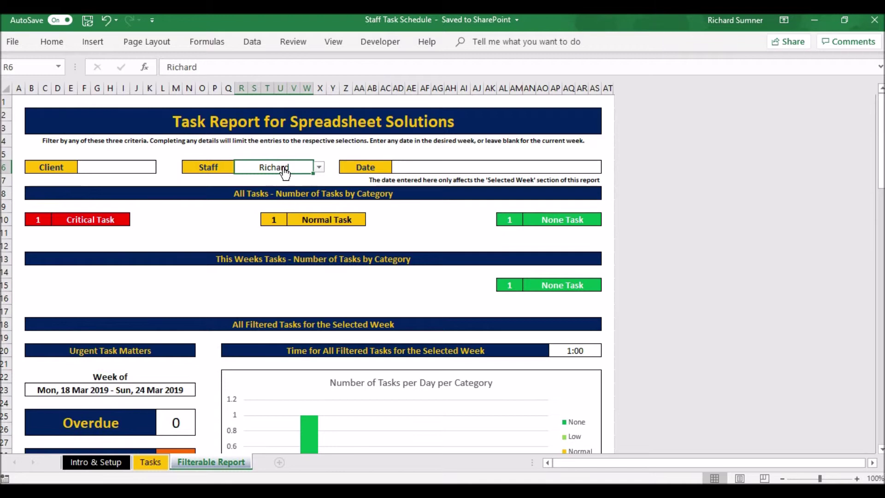
Clear the staff filter and review the unfiltered report's chart and list of all tasks.
{"action": "key", "text": "BackSpace"}
{"action": "key", "text": "Return"}
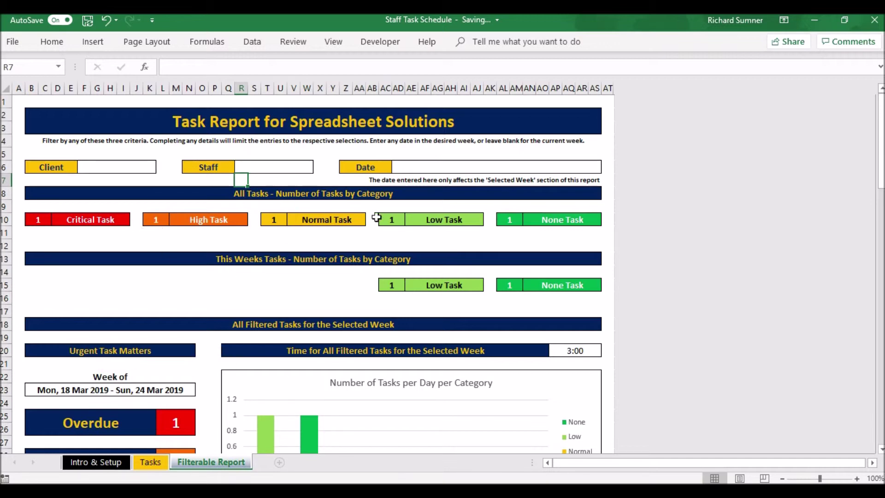
{"action": "scroll", "coordinate": [237, 226], "scroll_direction": "down", "scroll_amount": 9}
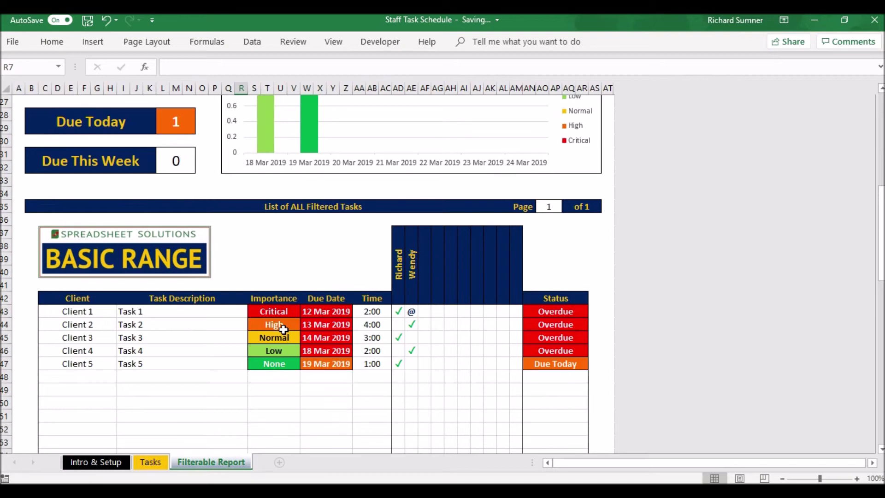
{"action": "scroll", "coordinate": [283, 329], "scroll_direction": "up", "scroll_amount": 9}
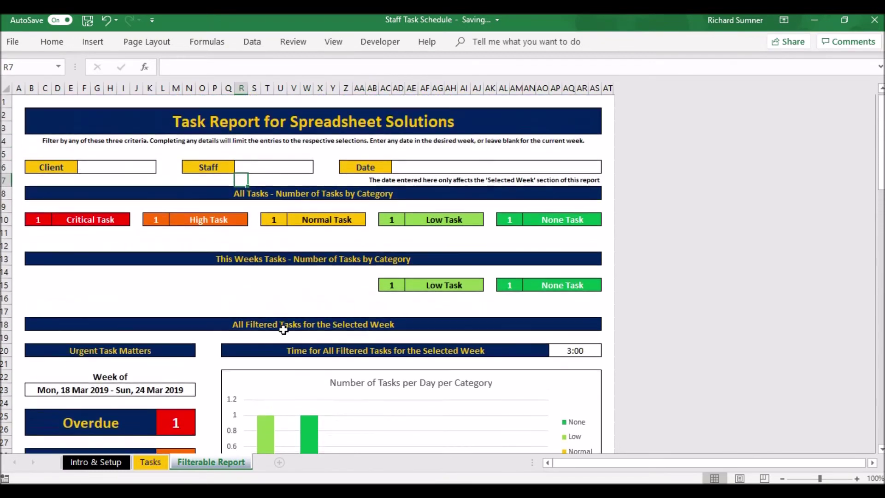
{"action": "scroll", "coordinate": [288, 302], "scroll_direction": "down", "scroll_amount": 3}
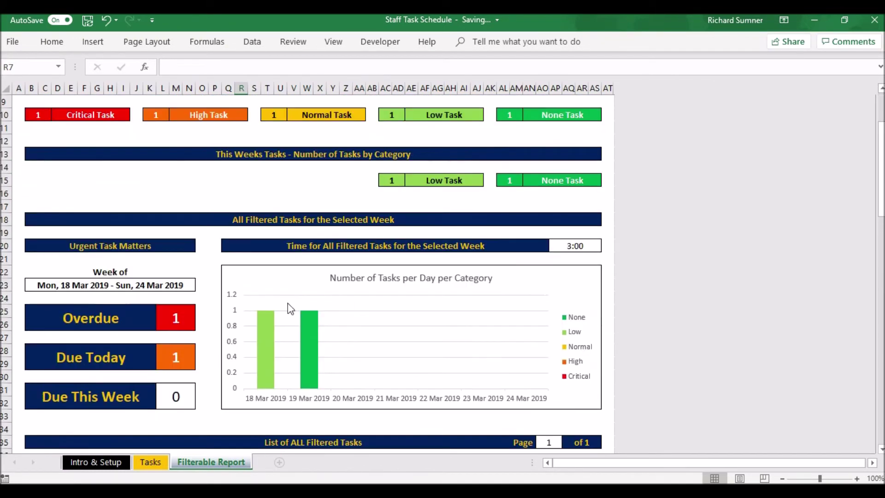
{"action": "scroll", "coordinate": [247, 320], "scroll_direction": "up", "scroll_amount": 3}
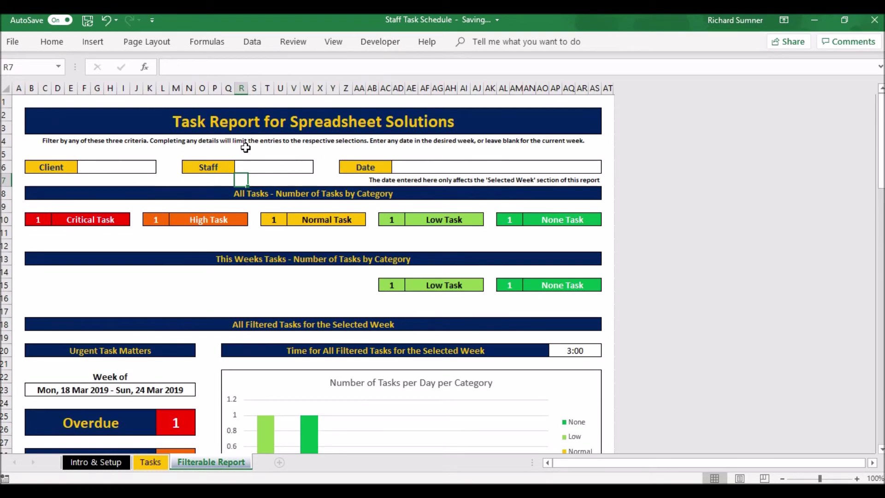
Return the cell selection on the Filterable Report sheet to A1.
{"action": "left_click", "coordinate": [98, 101]}
{"action": "key", "text": "Left"}
{"action": "key", "text": "Left"}
{"action": "key", "text": "Left"}
{"action": "key", "text": "Left"}
{"action": "key", "text": "Left"}
{"action": "key", "text": "Left"}
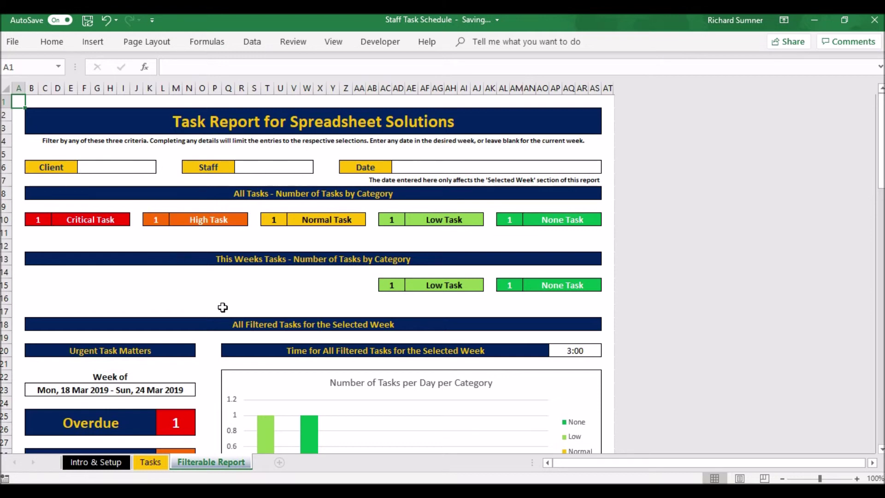
Mark Task 1 and Task 2 as done with ticks in cells R11 and R12 of the Tasks sheet.
{"action": "left_click", "coordinate": [159, 460]}
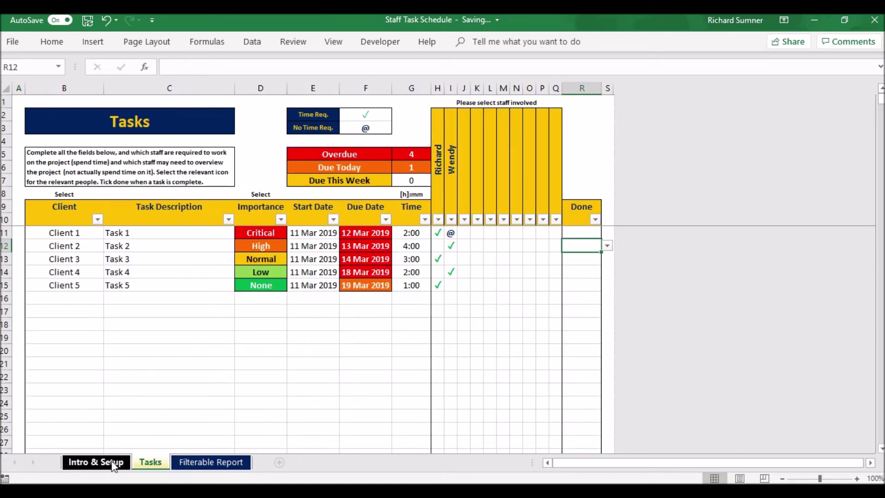
{"action": "left_click", "coordinate": [113, 463]}
{"action": "left_click", "coordinate": [146, 460]}
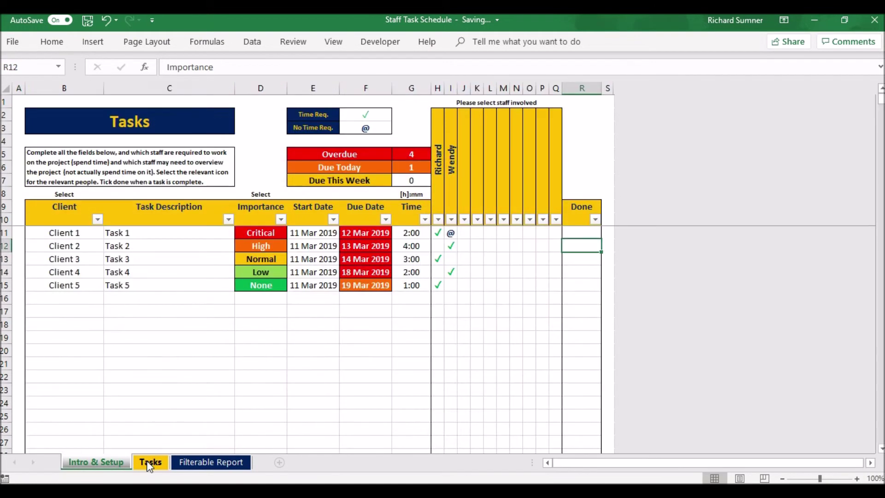
{"action": "left_click", "coordinate": [75, 299]}
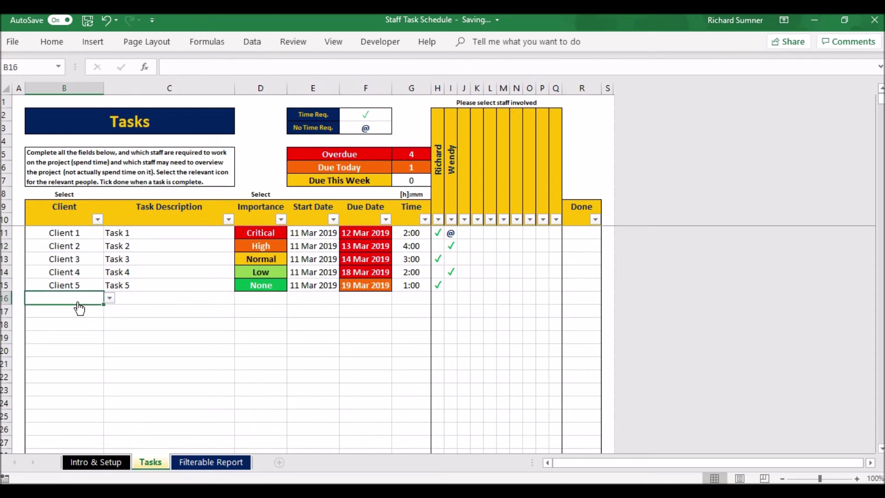
{"action": "left_click", "coordinate": [585, 234]}
{"action": "left_click", "coordinate": [607, 233]}
{"action": "left_click", "coordinate": [591, 253]}
{"action": "left_click", "coordinate": [592, 246]}
{"action": "left_click", "coordinate": [607, 246]}
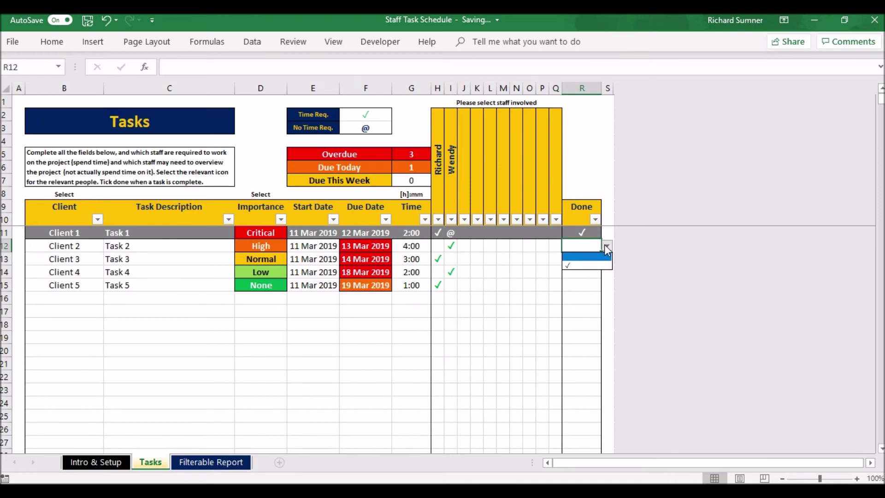
{"action": "left_click", "coordinate": [590, 265]}
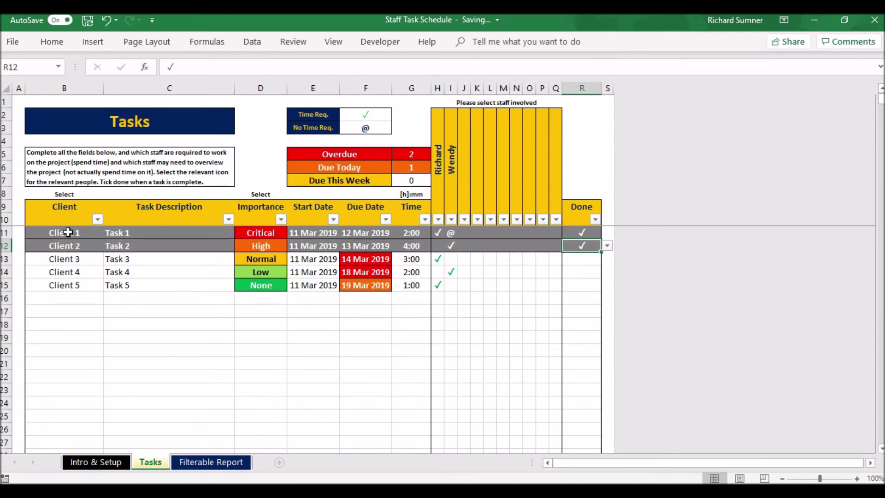
Clear the contents of the two completed task rows, B11 to R12.
{"action": "left_click_drag", "start_coordinate": [68, 233], "coordinate": [578, 245]}
{"action": "right_click", "coordinate": [489, 245]}
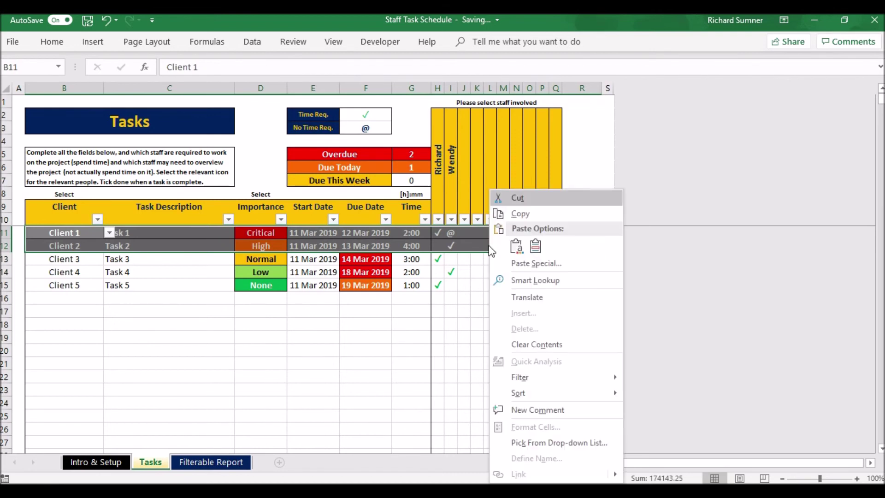
{"action": "left_click", "coordinate": [547, 344]}
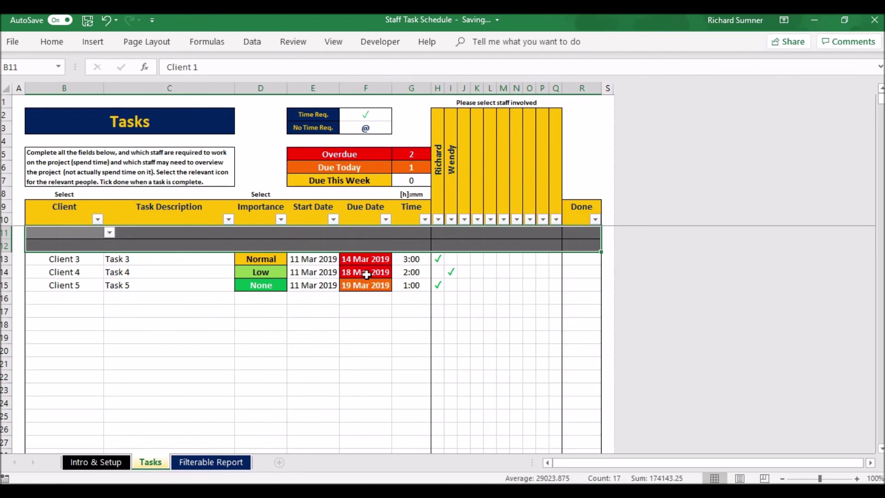
Sort the task list by client from A to Z to close the empty rows, and select cell B14.
{"action": "left_click", "coordinate": [97, 220]}
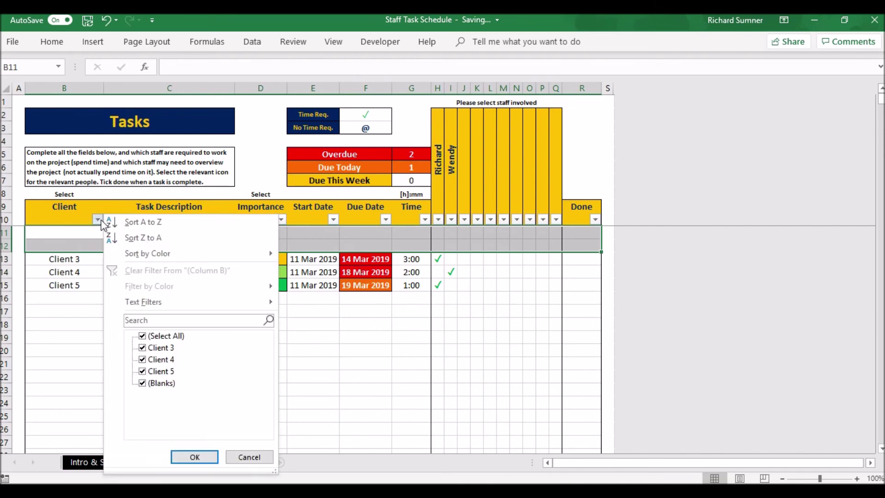
{"action": "left_click", "coordinate": [125, 223]}
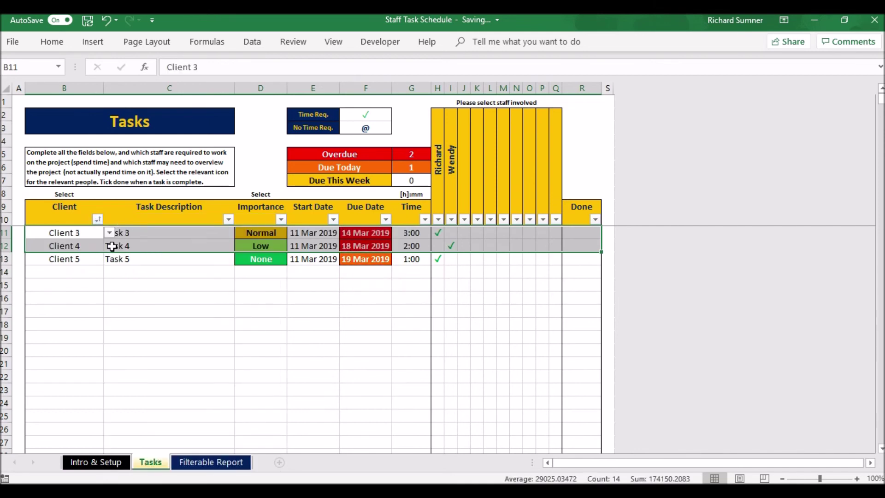
{"action": "left_click", "coordinate": [76, 275]}
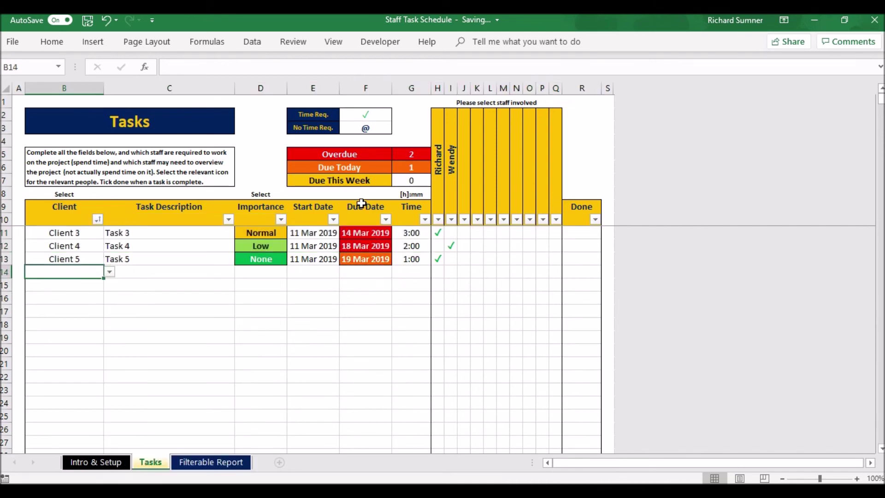
Show the sort and filter options for the Due Date column and return to the Intro & Setup sheet.
{"action": "left_click", "coordinate": [386, 219]}
{"action": "left_click", "coordinate": [332, 229]}
{"action": "left_click", "coordinate": [114, 463]}
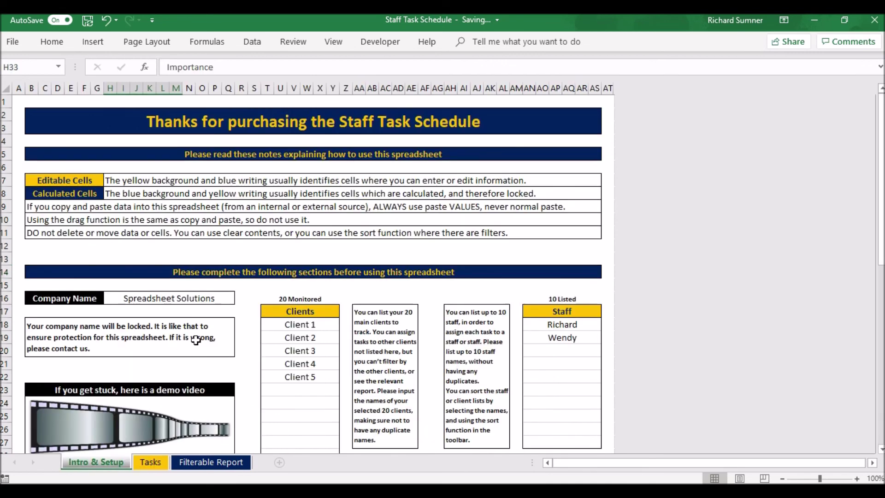